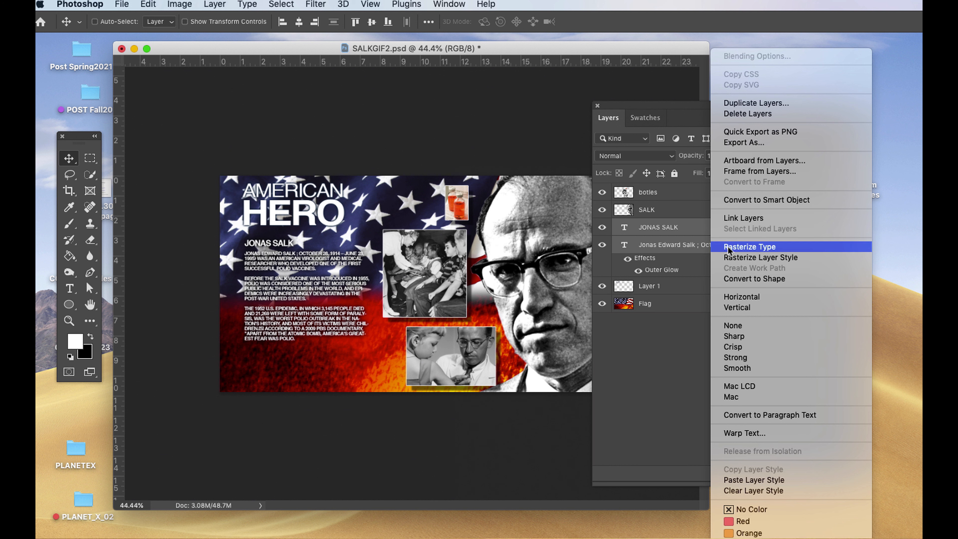
# Rasterize the selected JONAS SALK heading and body text layers and merge them into a single layer.
pyautogui.click(749, 246)
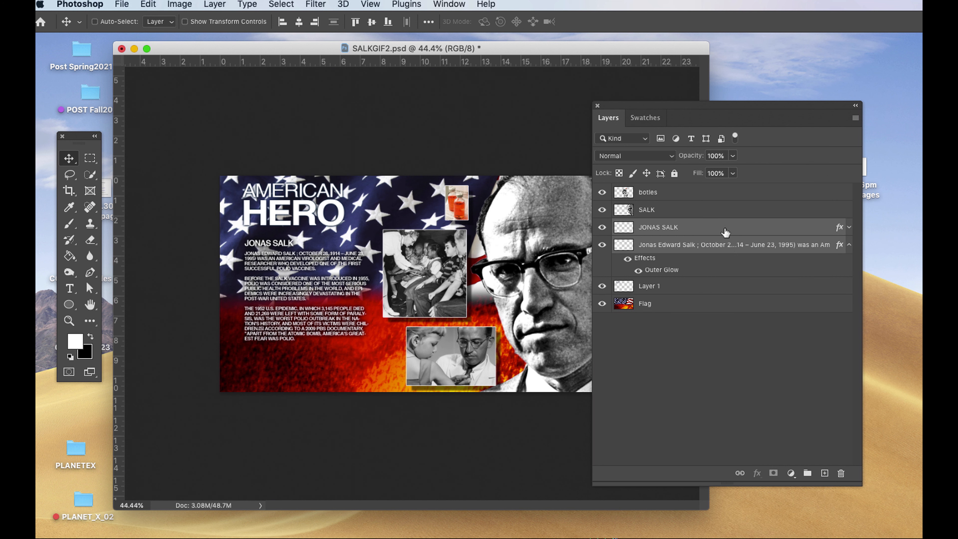
pyautogui.click(856, 119)
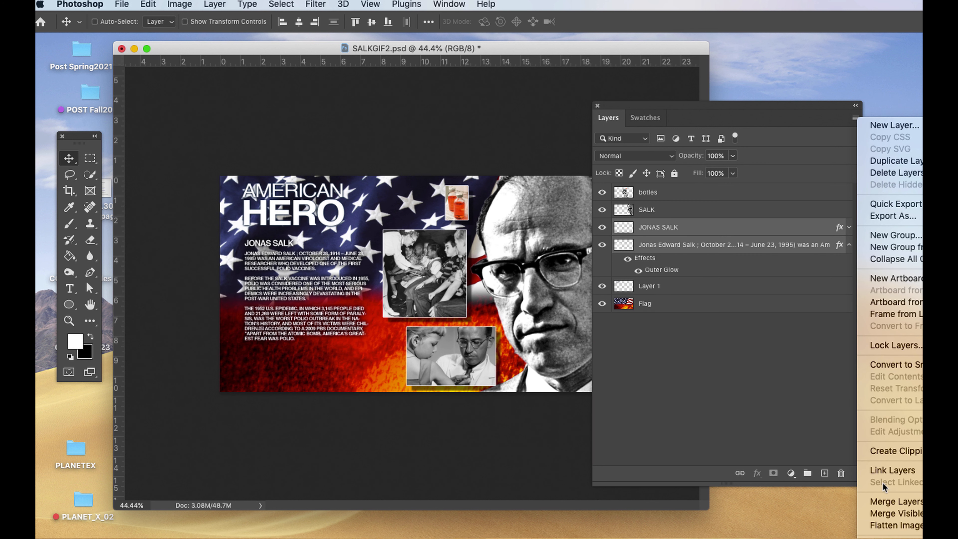
pyautogui.click(882, 501)
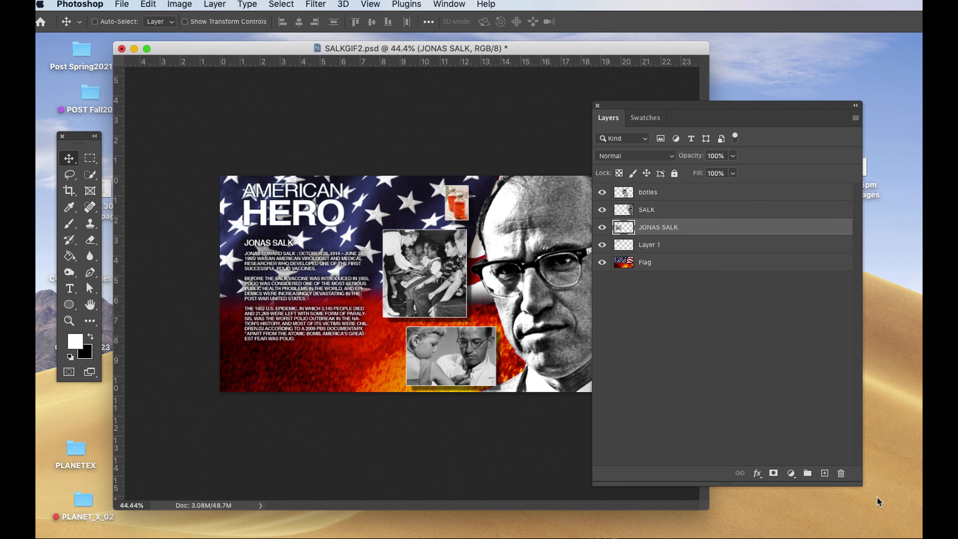
# Move the Layers panel off the artwork, open the Timeline panel and fit it over the lower part of the document.
pyautogui.moveTo(624, 110); pyautogui.dragTo(654, 101)
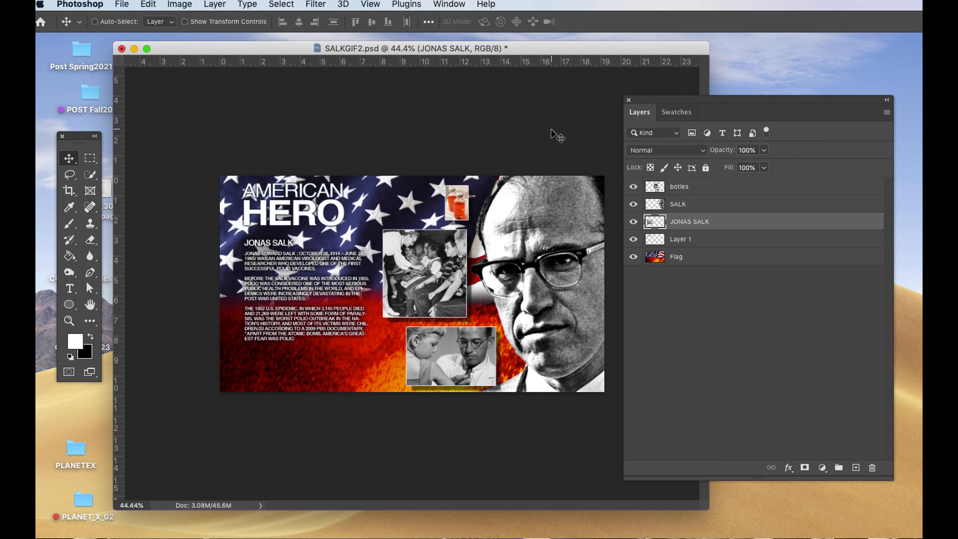
pyautogui.click(441, 5)
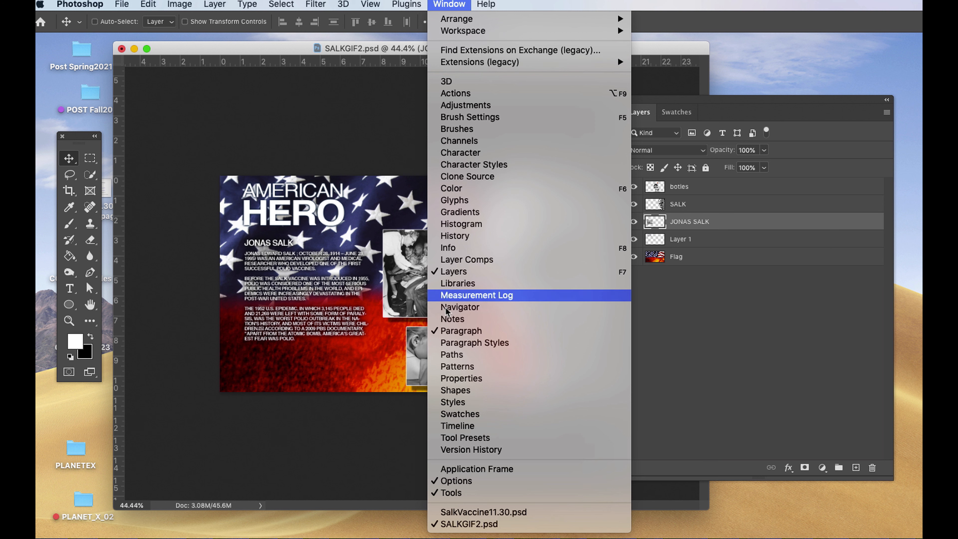
pyautogui.click(448, 426)
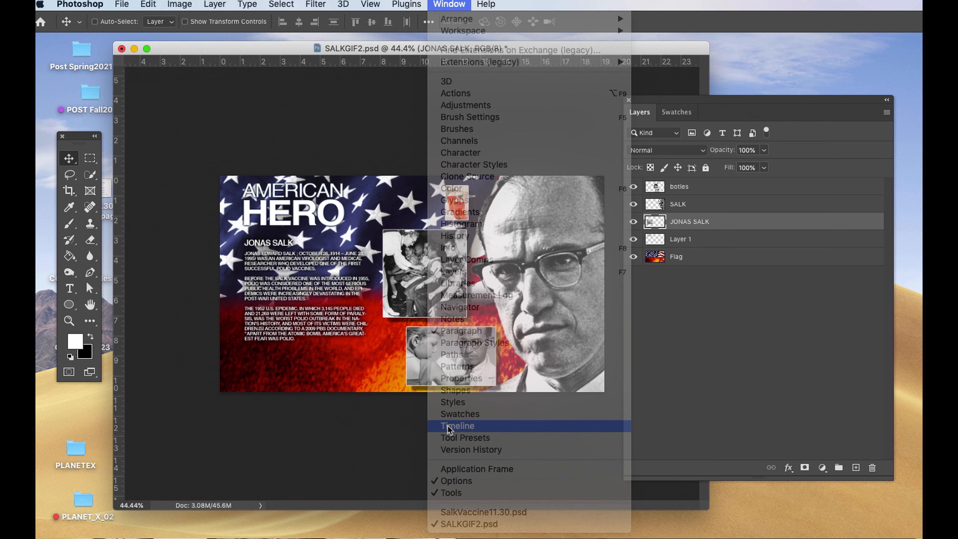
pyautogui.moveTo(456, 243); pyautogui.dragTo(352, 336)
pyautogui.moveTo(707, 537); pyautogui.dragTo(783, 458)
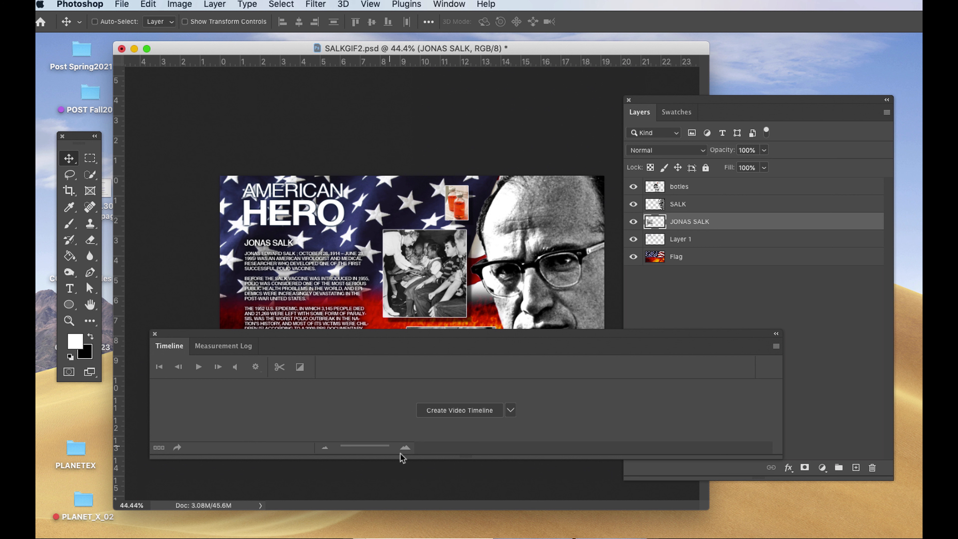
# Create a video timeline for the document, convert it to a frame animation and place it clear of most of the artwork.
pyautogui.click(453, 411)
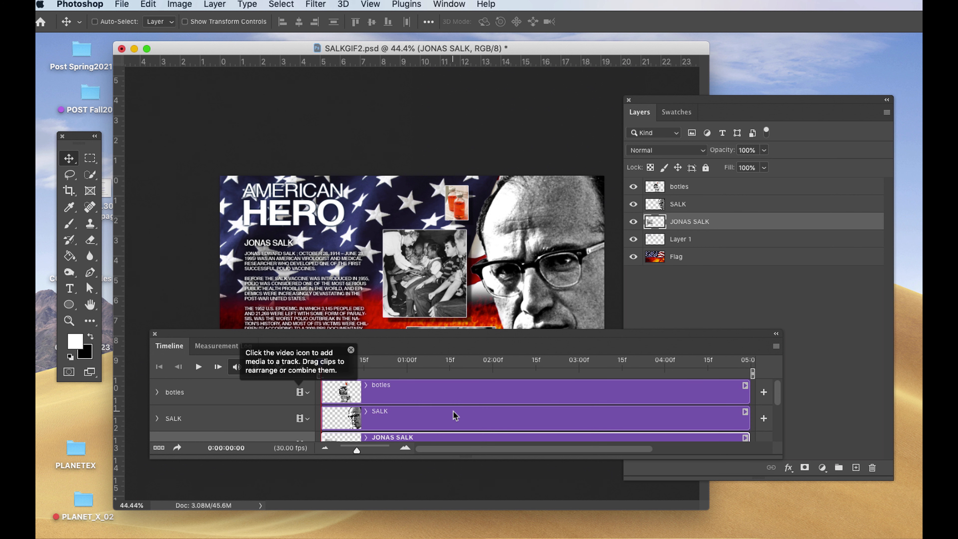
pyautogui.moveTo(458, 335); pyautogui.dragTo(467, 330)
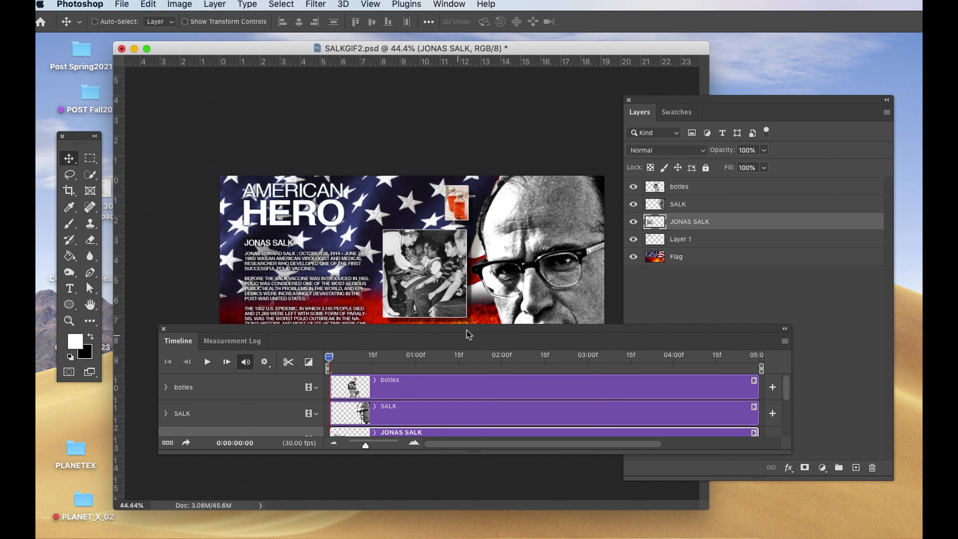
pyautogui.moveTo(788, 452); pyautogui.dragTo(800, 476)
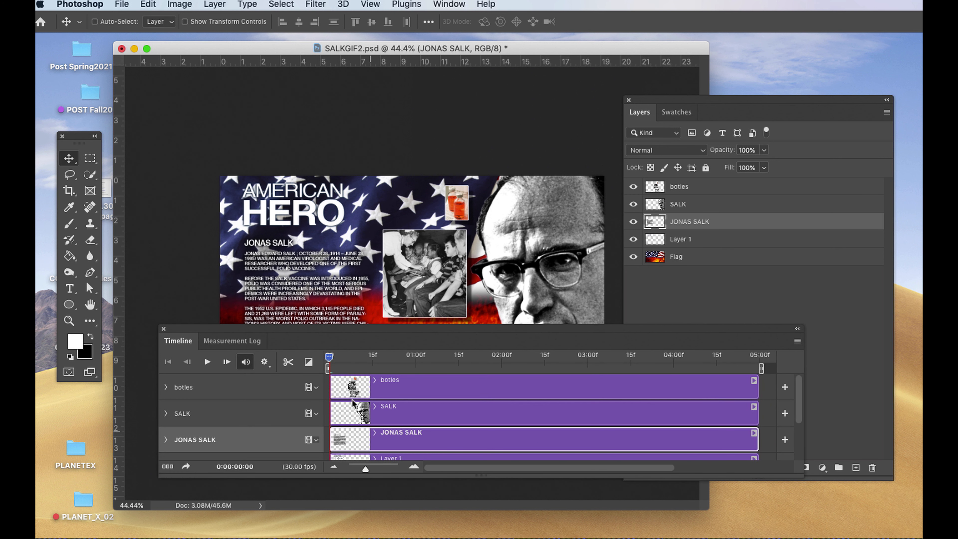
pyautogui.moveTo(296, 334); pyautogui.dragTo(330, 304)
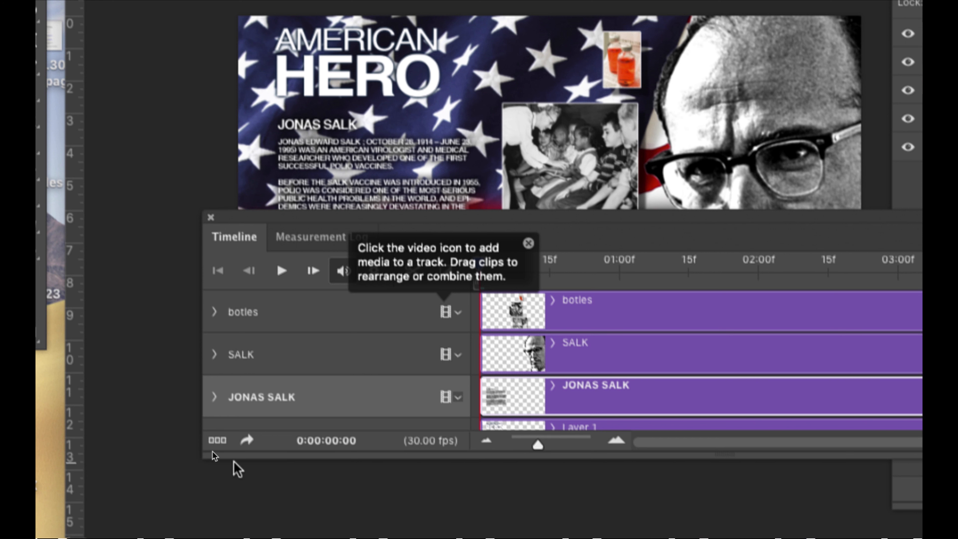
pyautogui.click(216, 441)
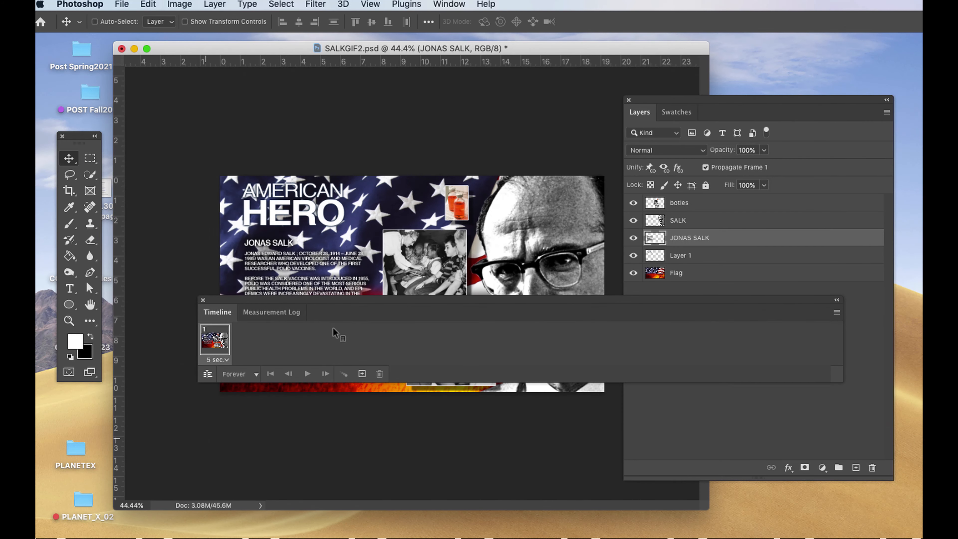
pyautogui.moveTo(347, 306); pyautogui.dragTo(378, 392)
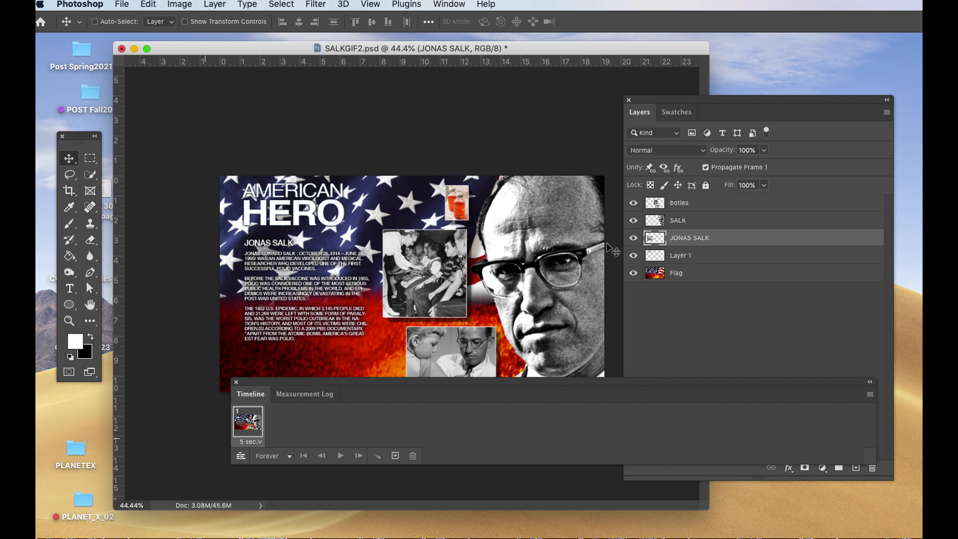
# Hide the botles, SALK and JONAS SALK layers and rename Layer 1 as Hero.
pyautogui.click(633, 204)
pyautogui.moveTo(632, 214); pyautogui.dragTo(633, 238)
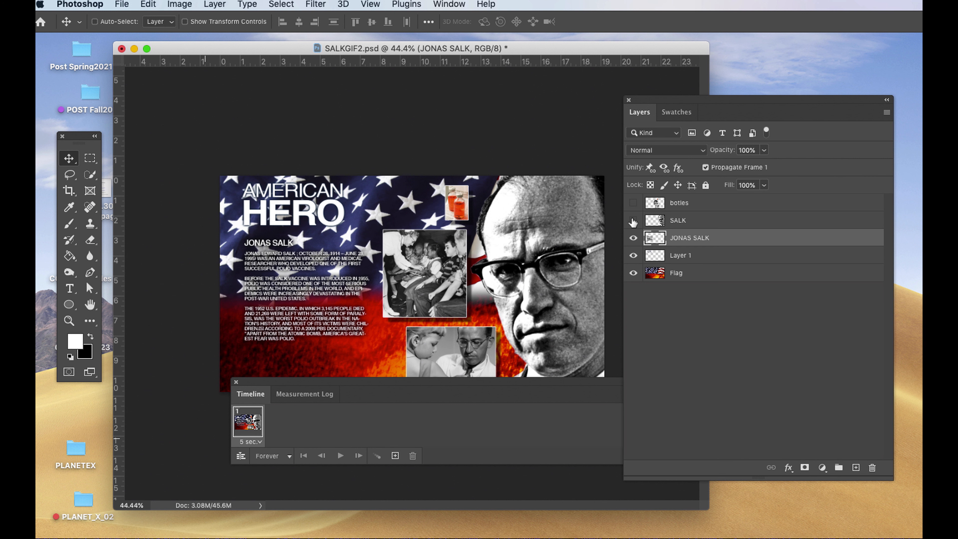
pyautogui.doubleClick(681, 256)
pyautogui.write('H')
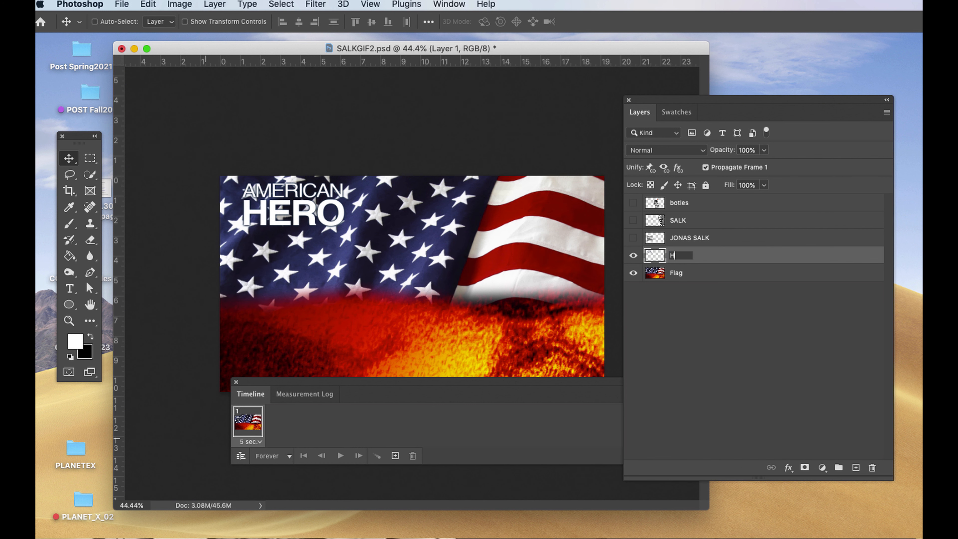
pyautogui.write('ero')
pyautogui.press('Return')
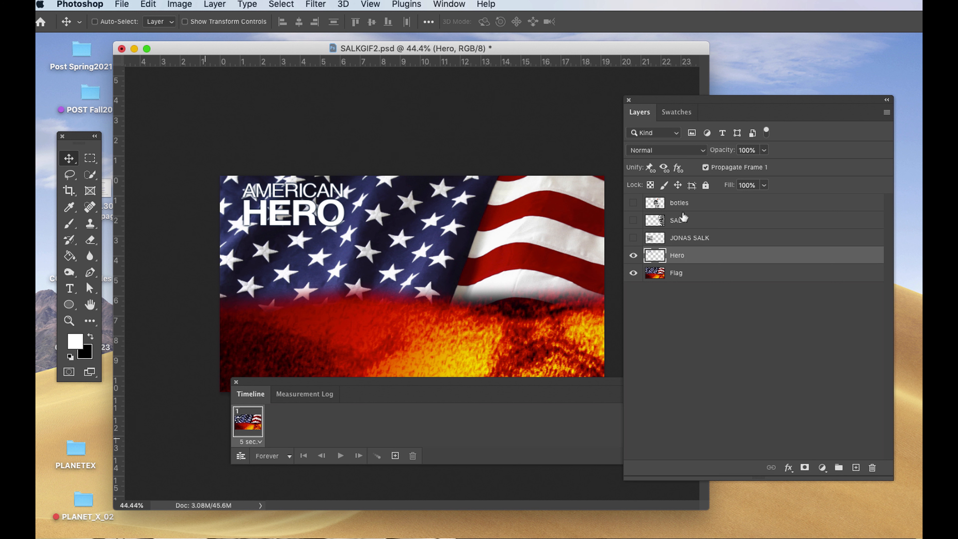
# Show the SALK portrait layer in the first frame and set its opacity to 0%.
pyautogui.click(693, 221)
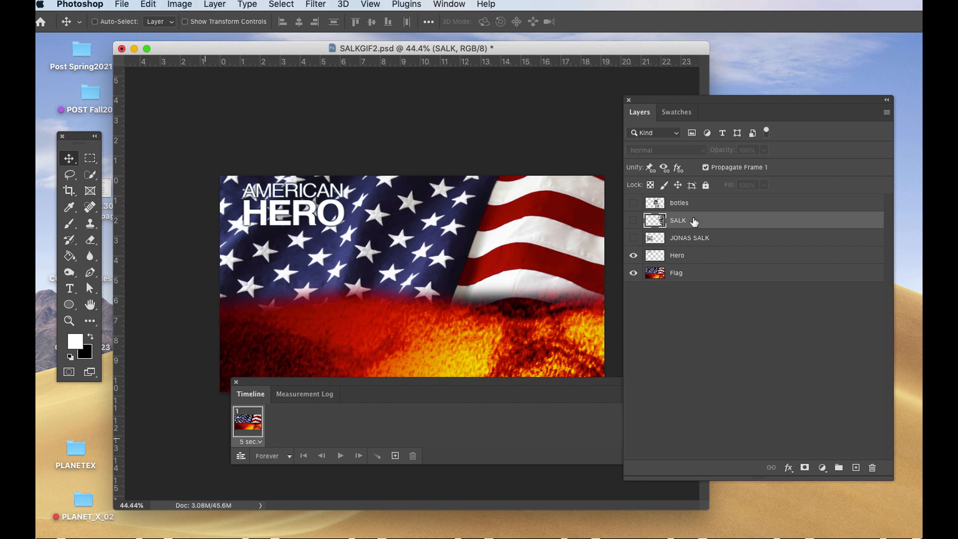
pyautogui.click(633, 220)
pyautogui.moveTo(723, 105); pyautogui.dragTo(678, 123)
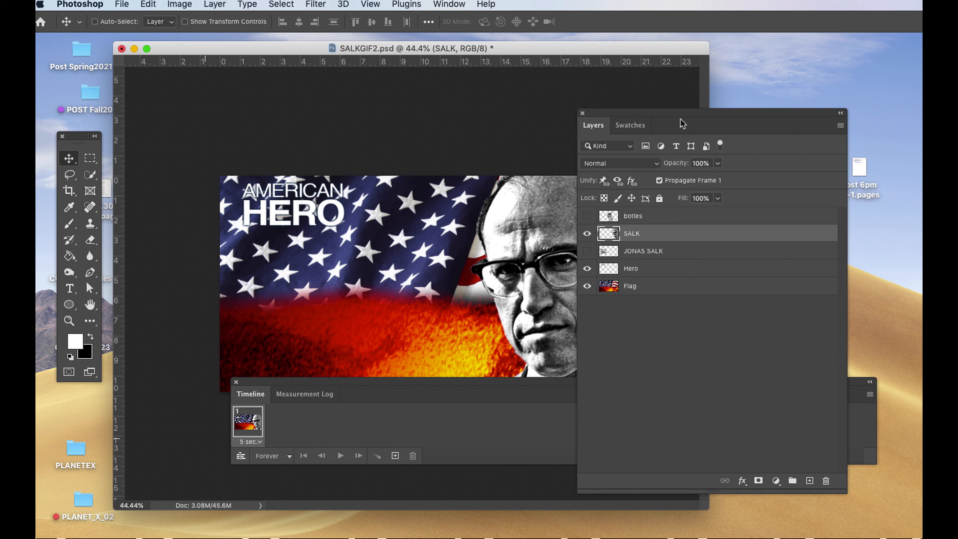
pyautogui.click(716, 163)
pyautogui.moveTo(715, 179); pyautogui.dragTo(651, 184)
pyautogui.click(648, 112)
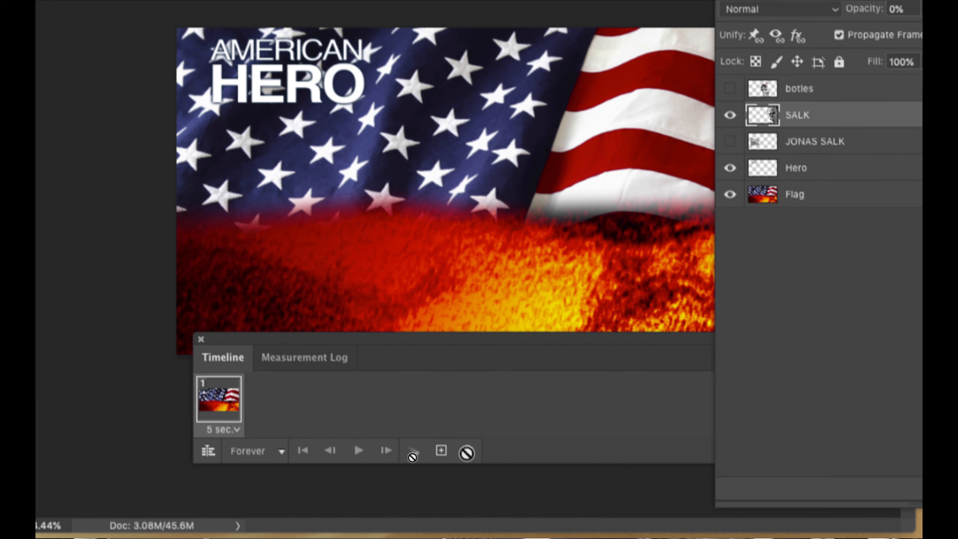
# Duplicate the first frame and set the SALK layer's opacity to 100% in the new frame.
pyautogui.click(441, 450)
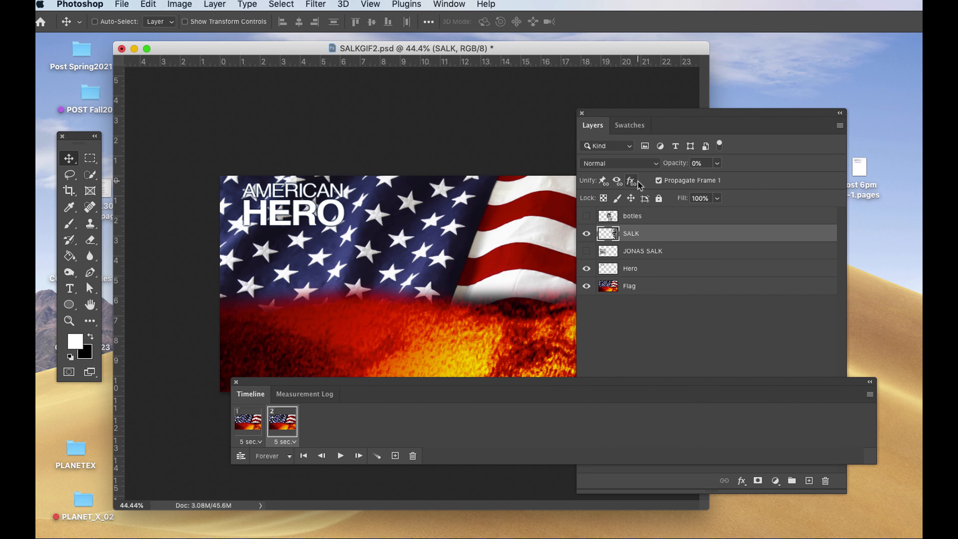
pyautogui.click(716, 164)
pyautogui.moveTo(722, 179); pyautogui.dragTo(781, 183)
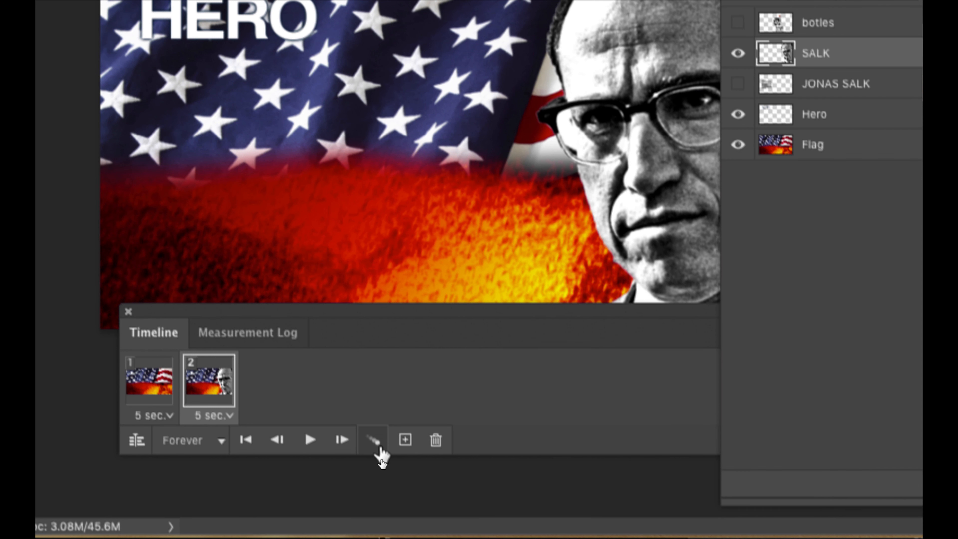
# Tween the second frame with the previous frame, adding 15 frames across all layers.
pyautogui.click(374, 441)
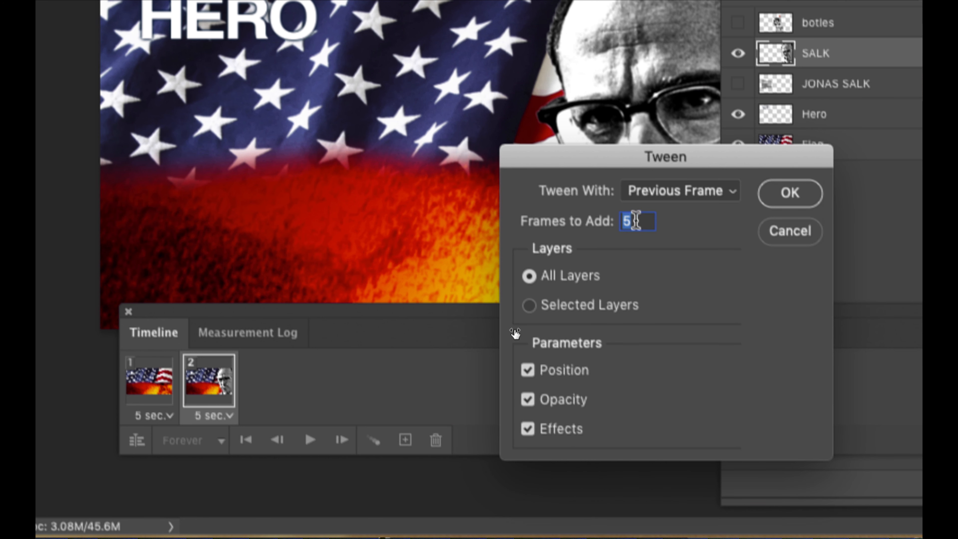
pyautogui.write('15')
pyautogui.press('Return')
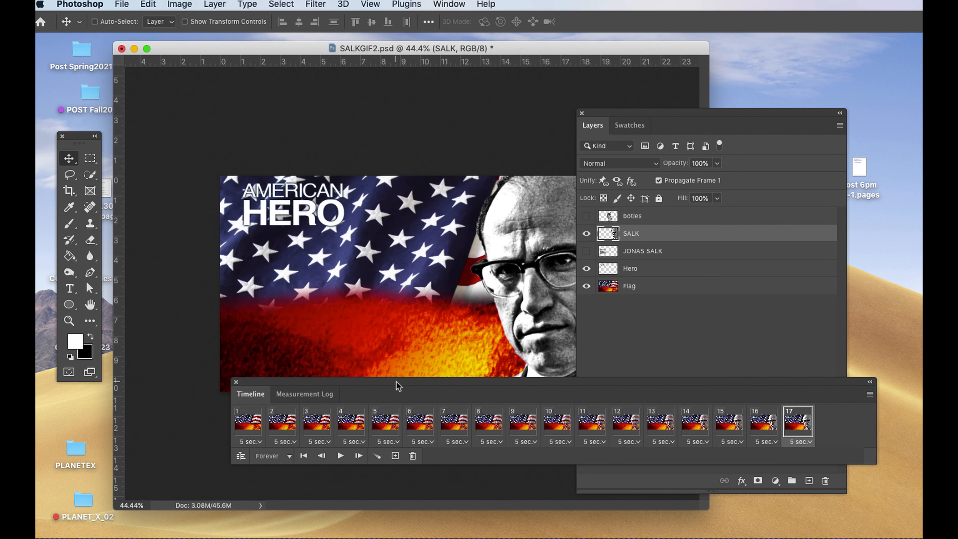
# Uncover the canvas by moving and shortening the Layers panel, and play the start of the animation as a test.
pyautogui.moveTo(668, 118); pyautogui.dragTo(741, 110)
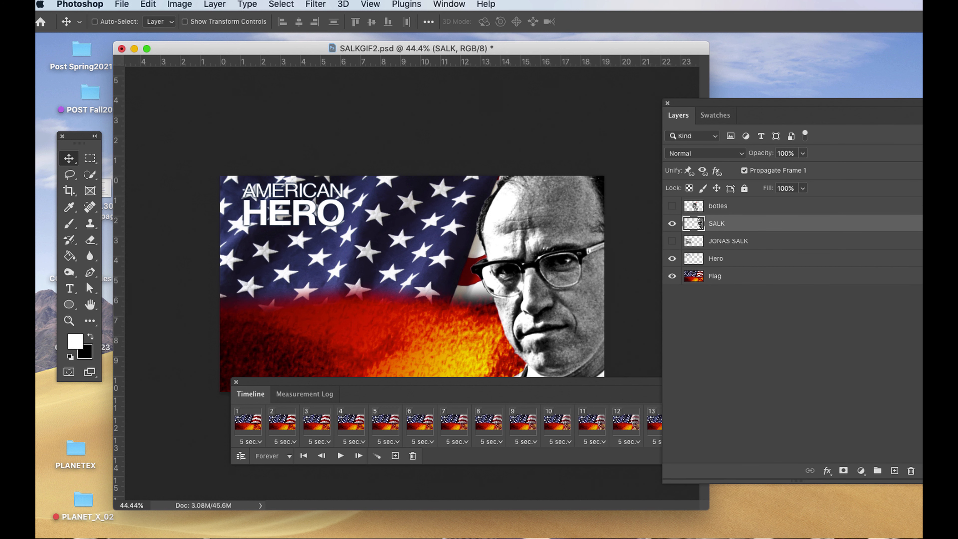
pyautogui.moveTo(931, 483); pyautogui.dragTo(910, 319)
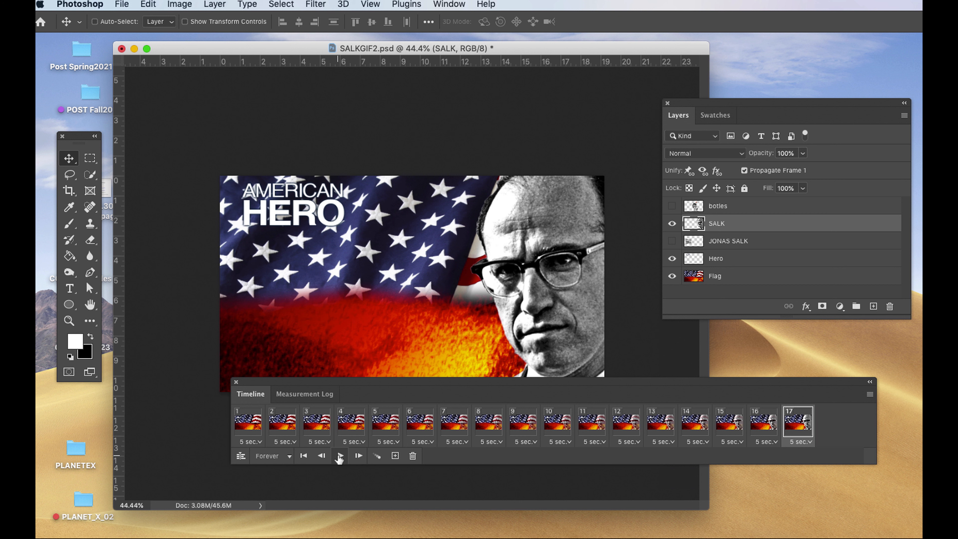
pyautogui.click(339, 456)
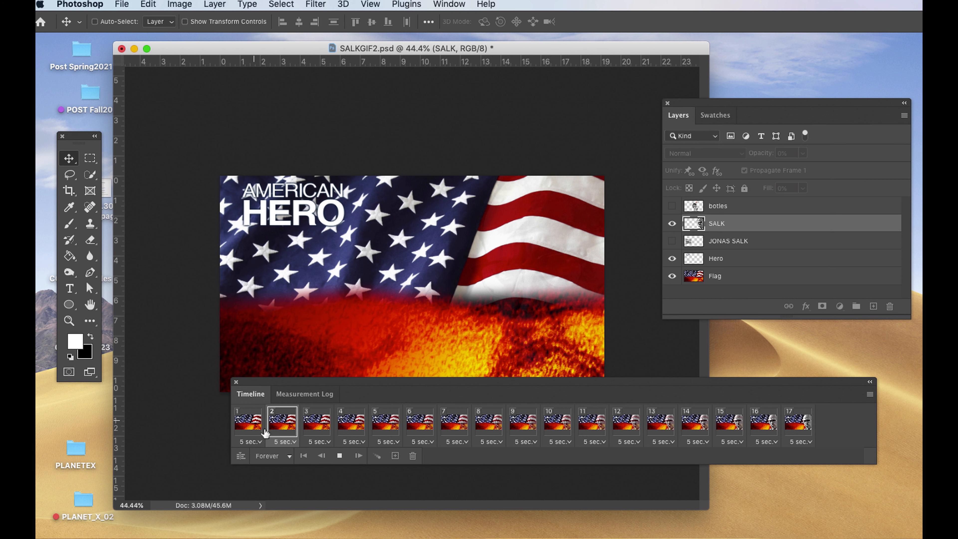
pyautogui.click(339, 457)
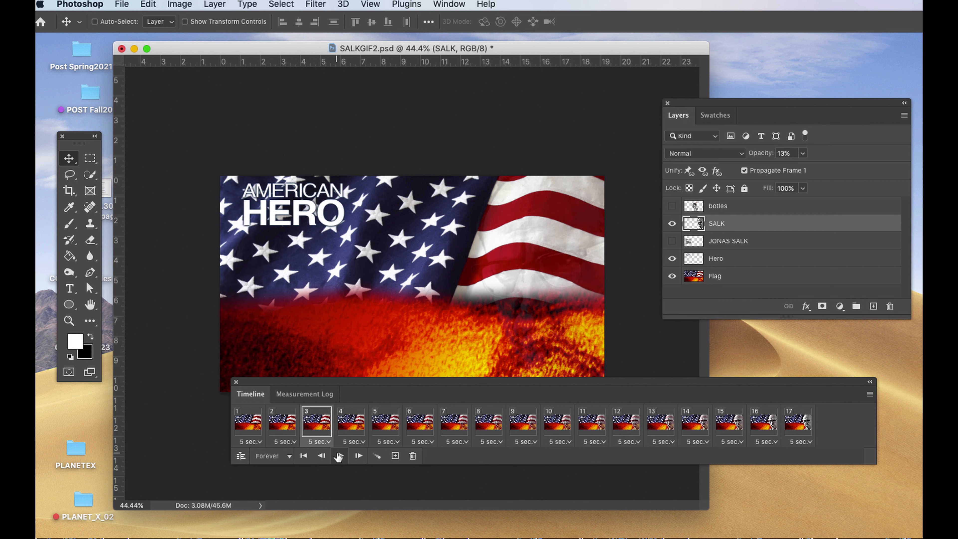
# Select all frames from 1 to 17 and set their delay time to No delay.
pyautogui.click(248, 427)
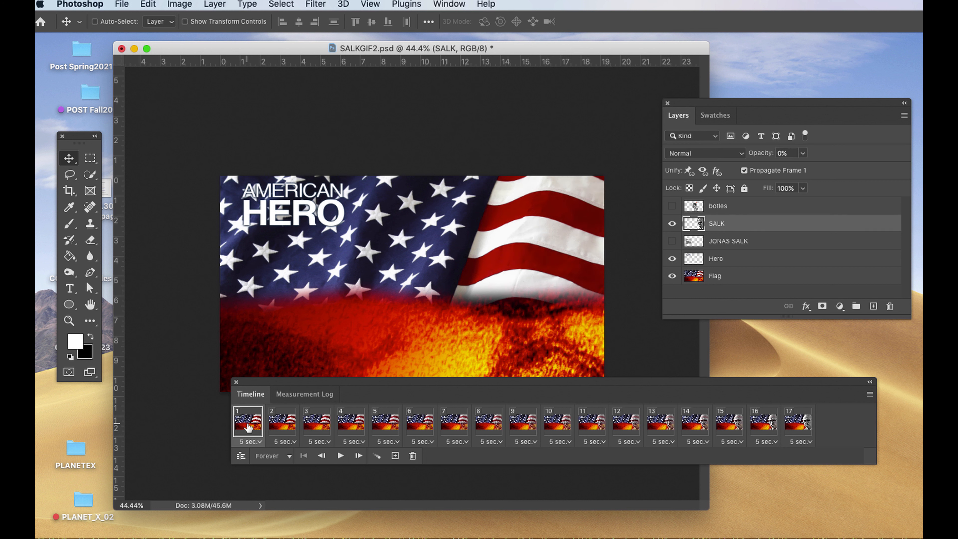
pyautogui.keyDown('shift'); pyautogui.click(797, 427); pyautogui.keyUp('shift')
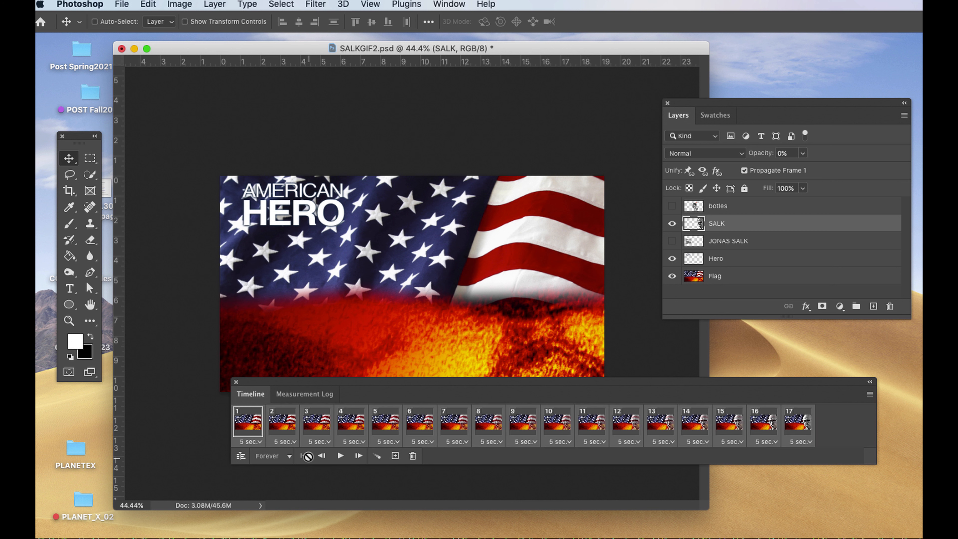
pyautogui.click(319, 442)
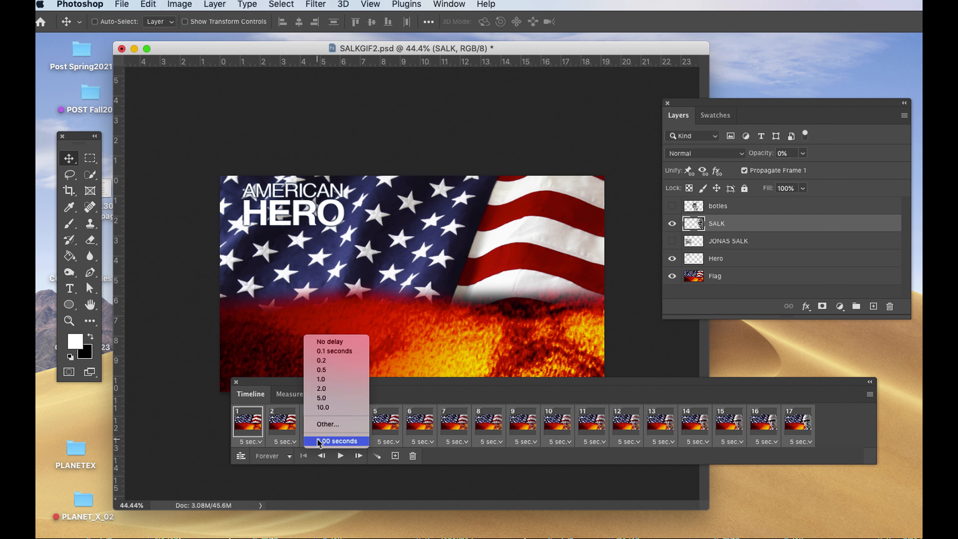
pyautogui.click(324, 342)
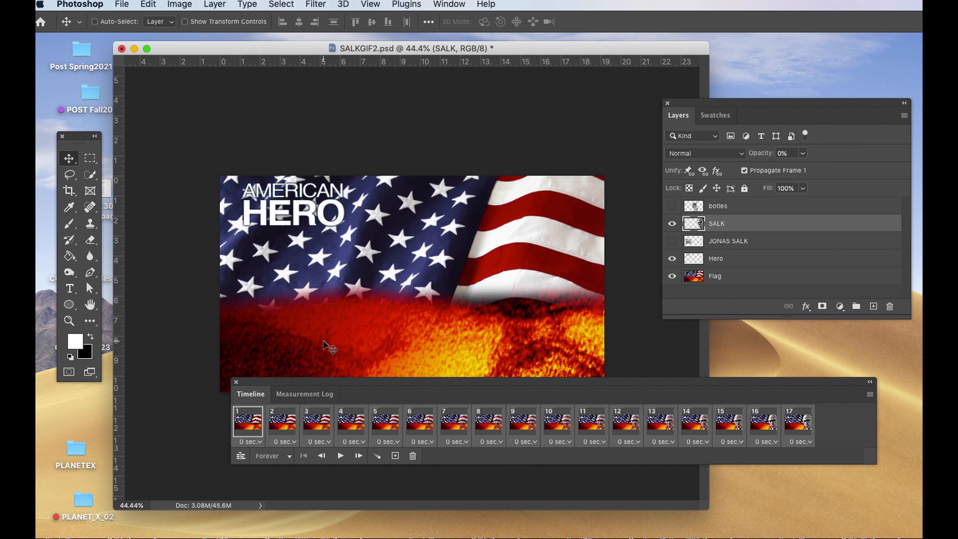
# Preview the portrait fade-in, stop on the last frame and move the timeline below the artwork.
pyautogui.click(339, 455)
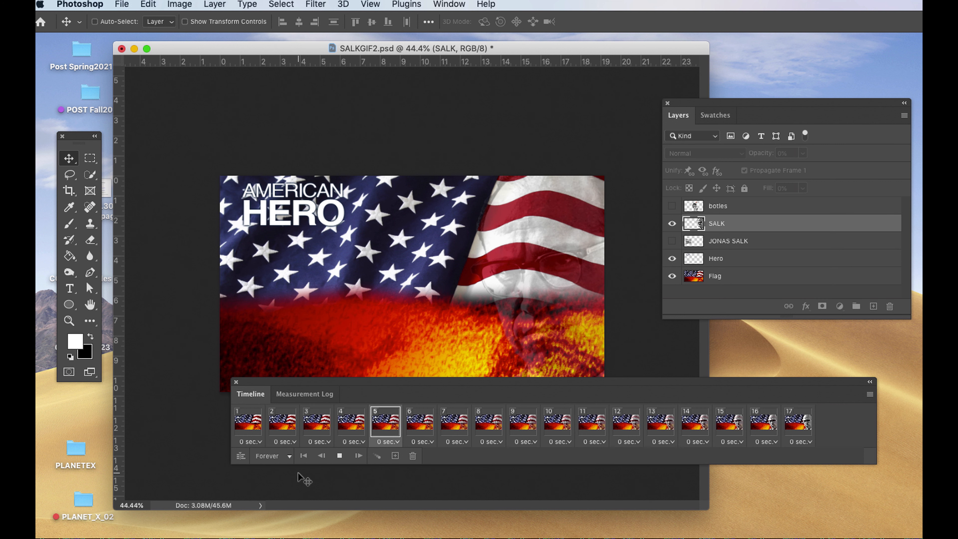
pyautogui.click(340, 455)
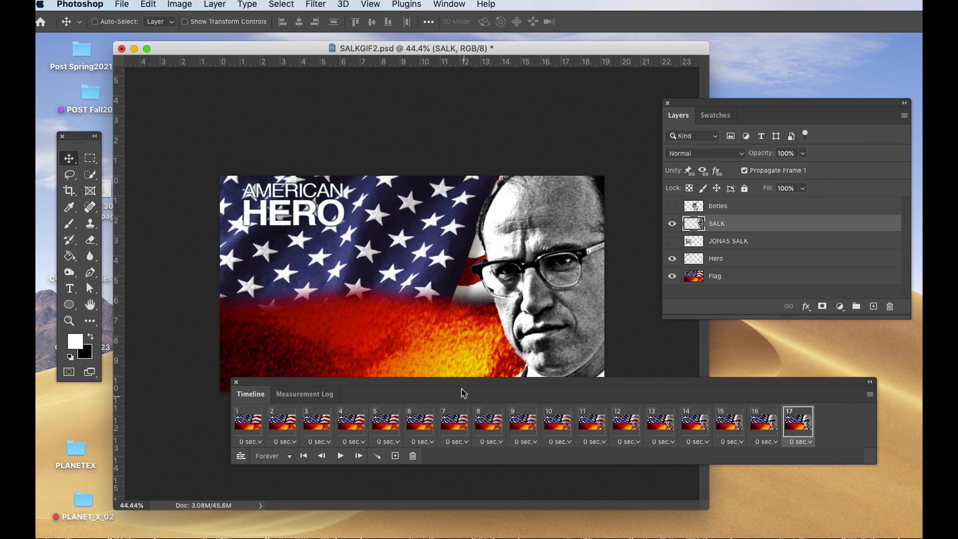
pyautogui.moveTo(457, 384); pyautogui.dragTo(394, 443)
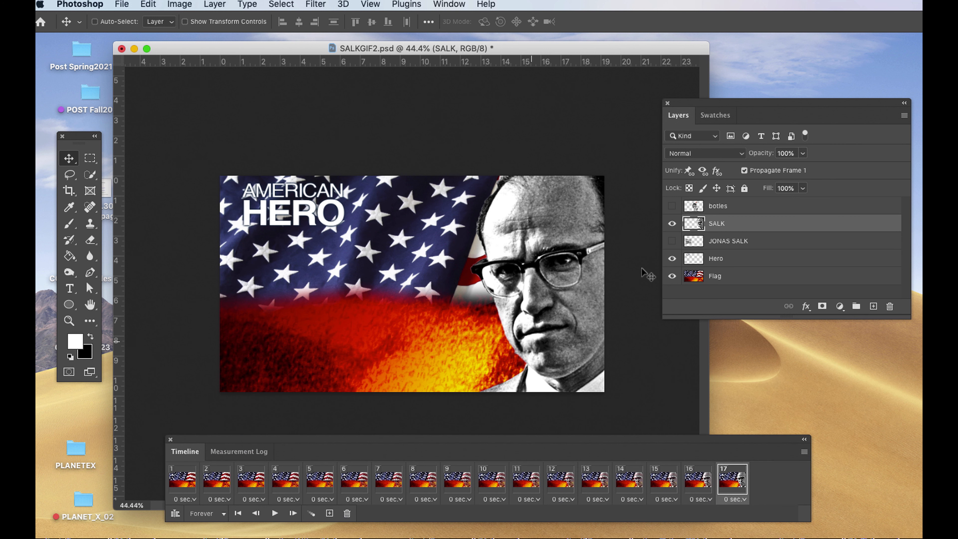
# Show the botles layer in the last frame and rename it as pictures.
pyautogui.click(671, 206)
pyautogui.doubleClick(718, 206)
pyautogui.write('pictures')
pyautogui.press('Return')
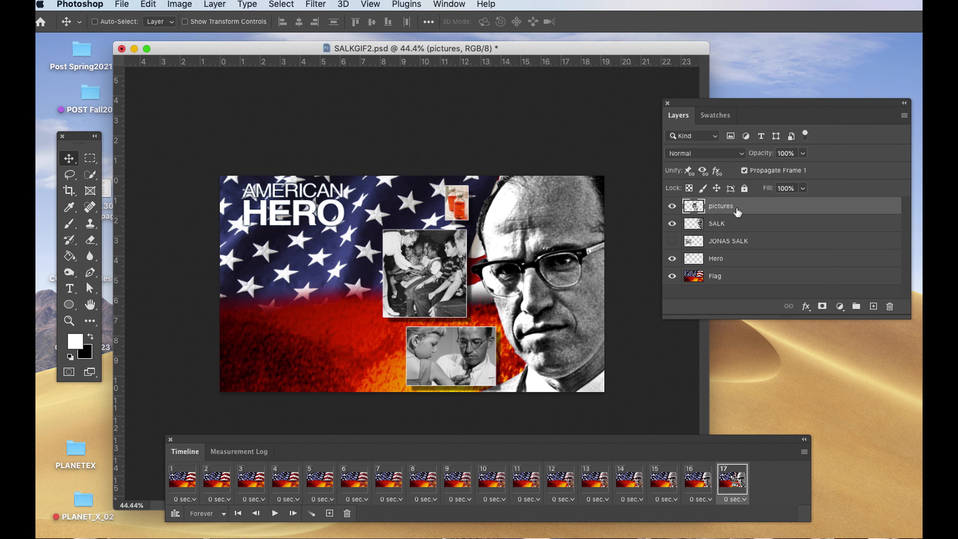
# Move the Layers panel closer to the artwork and set the pictures layer's opacity to 0% in frame 17.
pyautogui.moveTo(798, 108); pyautogui.dragTo(717, 132)
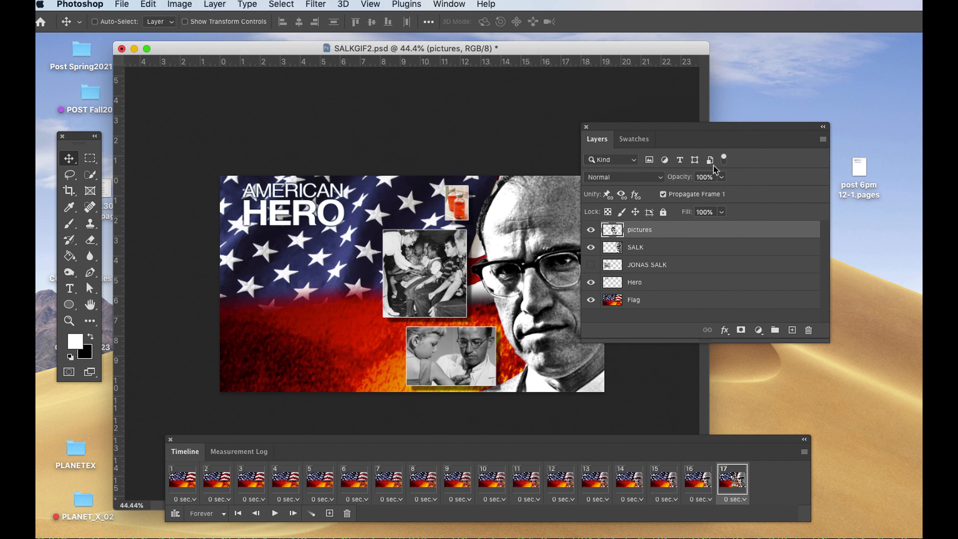
pyautogui.click(721, 177)
pyautogui.moveTo(685, 196); pyautogui.dragTo(647, 200)
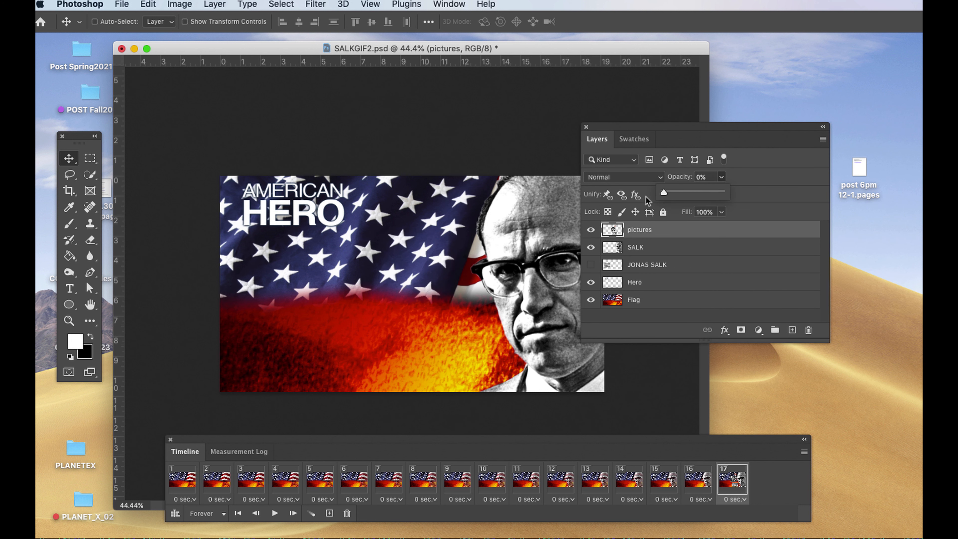
# Duplicate frame 17 and set the pictures layer's opacity to 100% in the copy.
pyautogui.moveTo(377, 440); pyautogui.dragTo(358, 413)
pyautogui.click(310, 487)
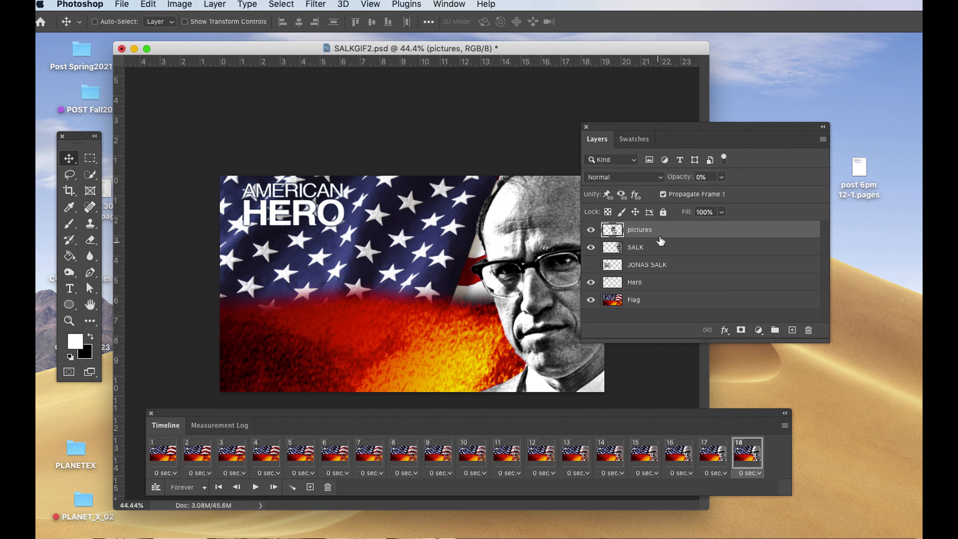
pyautogui.click(721, 178)
pyautogui.moveTo(721, 193); pyautogui.dragTo(785, 196)
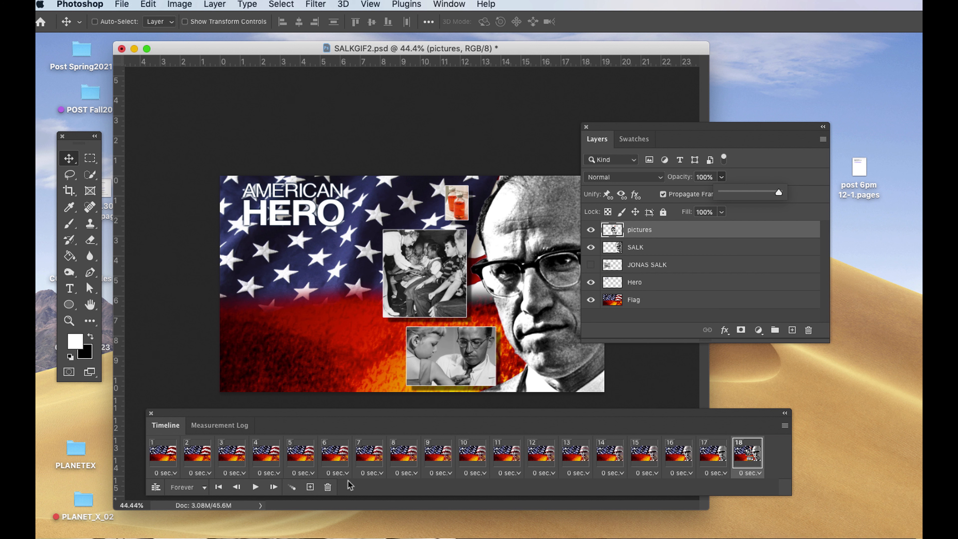
# Tween the duplicated frame with the previous frame, adding 15 frames across all layers, and preview the fade-in of the pictures.
pyautogui.click(293, 487)
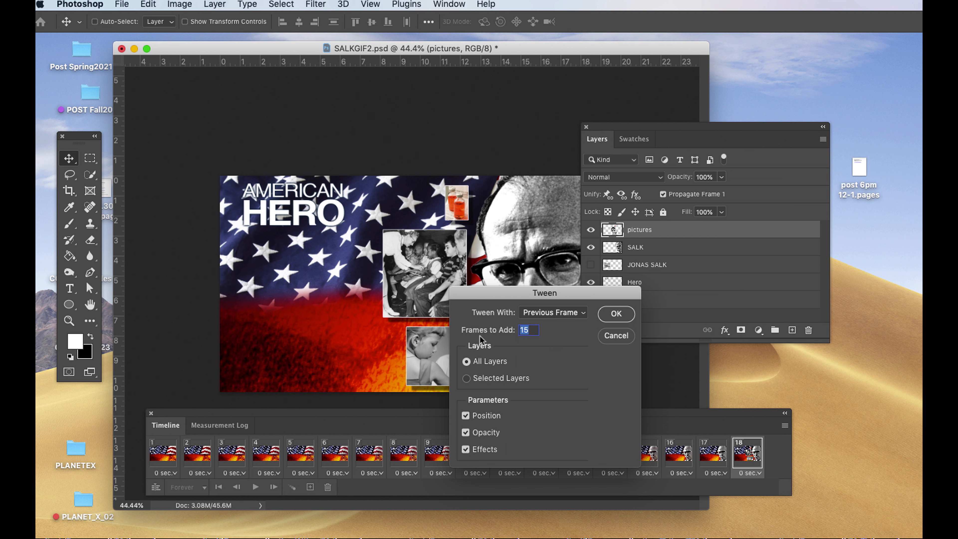
pyautogui.click(617, 314)
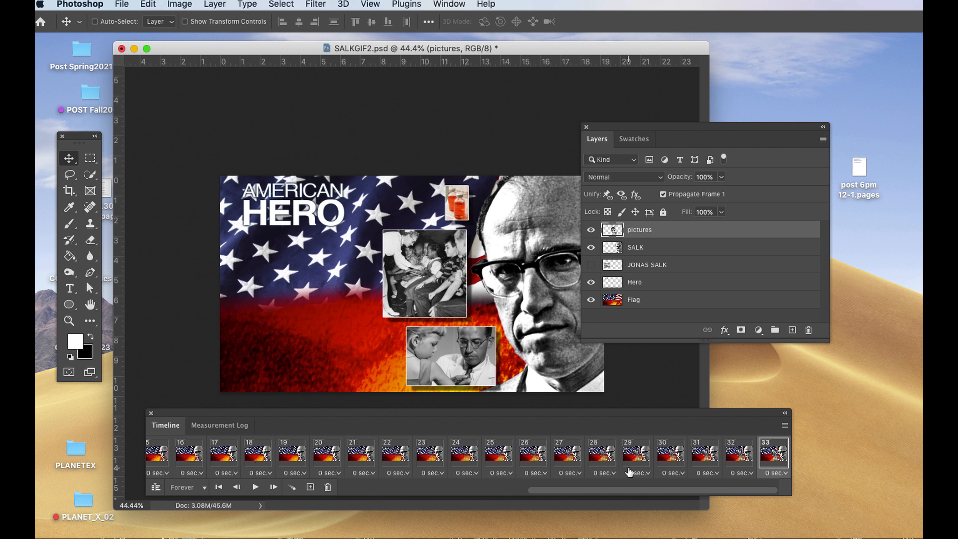
pyautogui.click(254, 487)
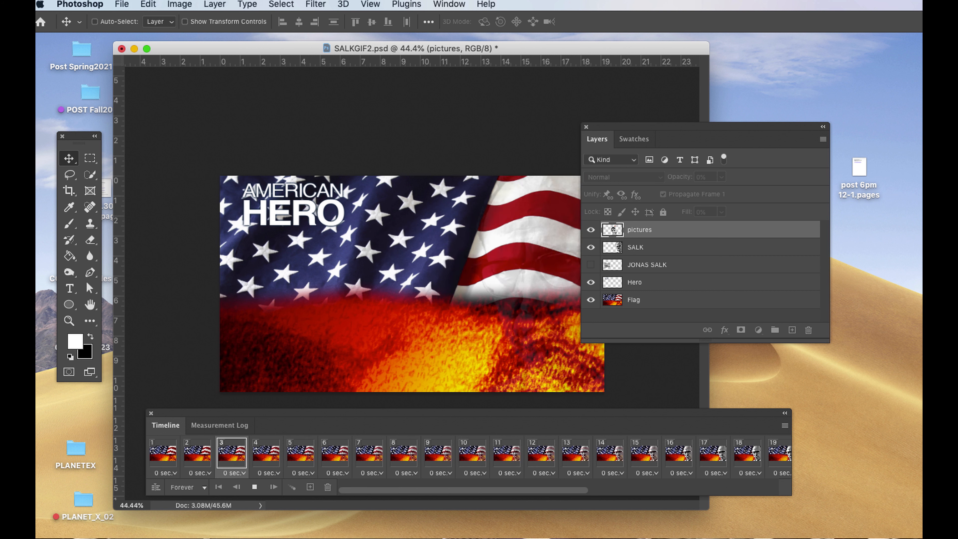
pyautogui.click(254, 487)
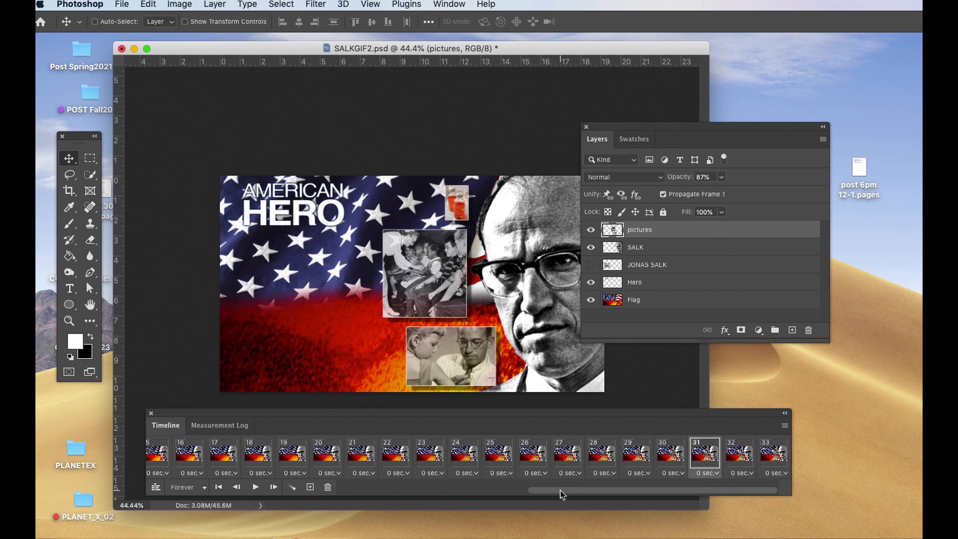
# Show the JONAS SALK layer in the last frame, 33, and move its text block slightly down.
pyautogui.moveTo(593, 490); pyautogui.dragTo(622, 490)
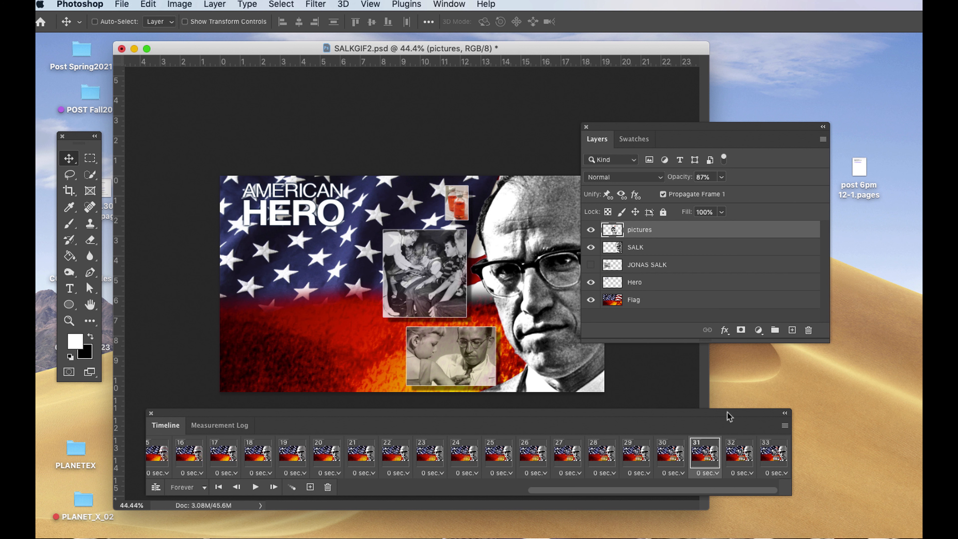
pyautogui.moveTo(739, 413); pyautogui.dragTo(679, 387)
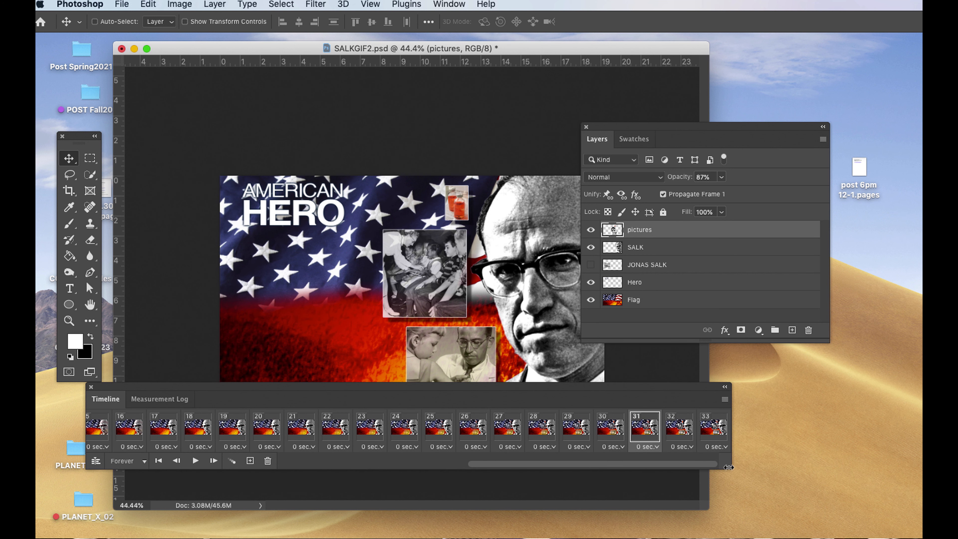
pyautogui.click(714, 429)
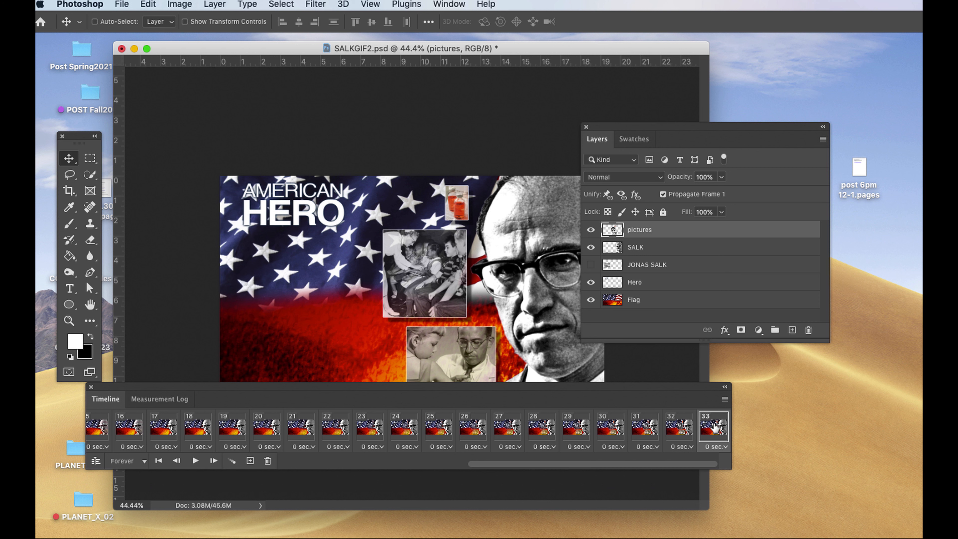
pyautogui.click(591, 264)
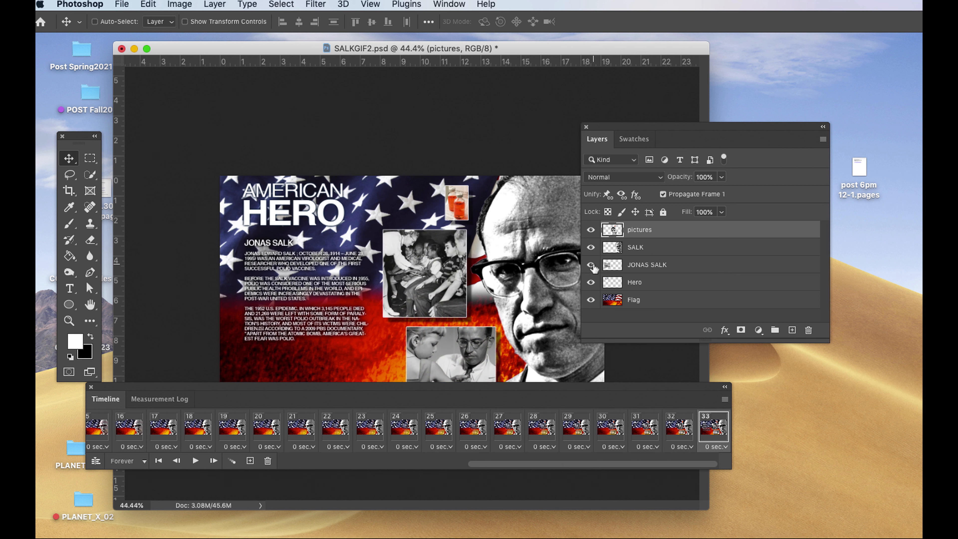
pyautogui.click(590, 265)
pyautogui.click(590, 265)
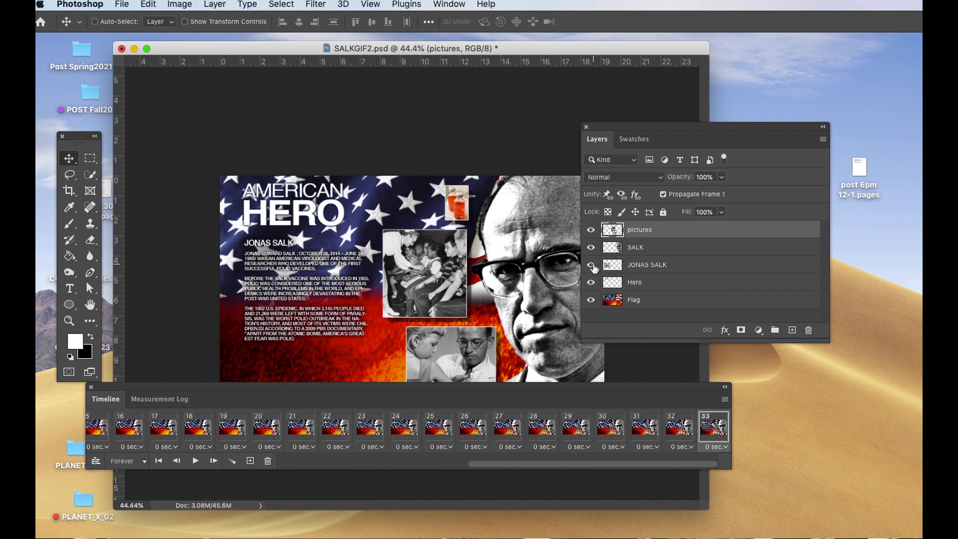
pyautogui.click(648, 265)
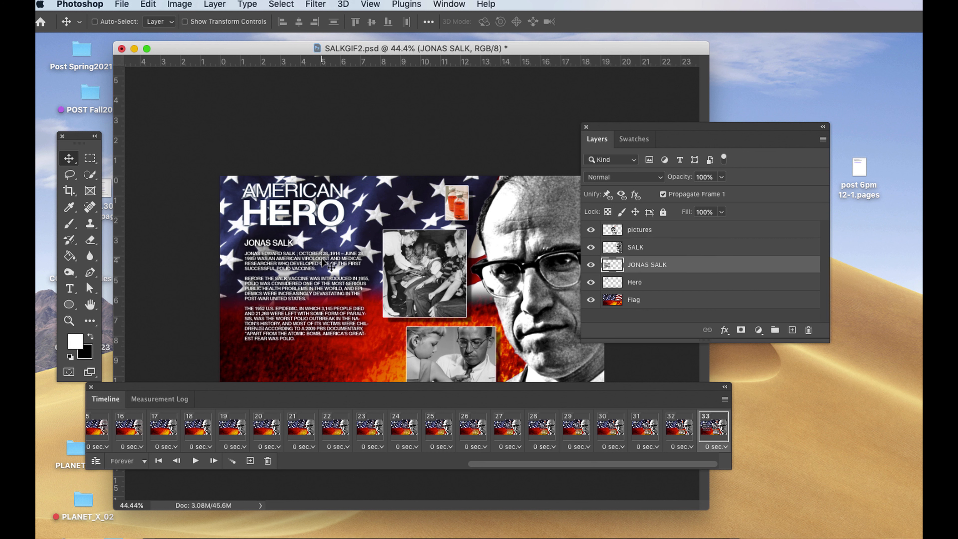
pyautogui.moveTo(307, 266); pyautogui.dragTo(301, 273)
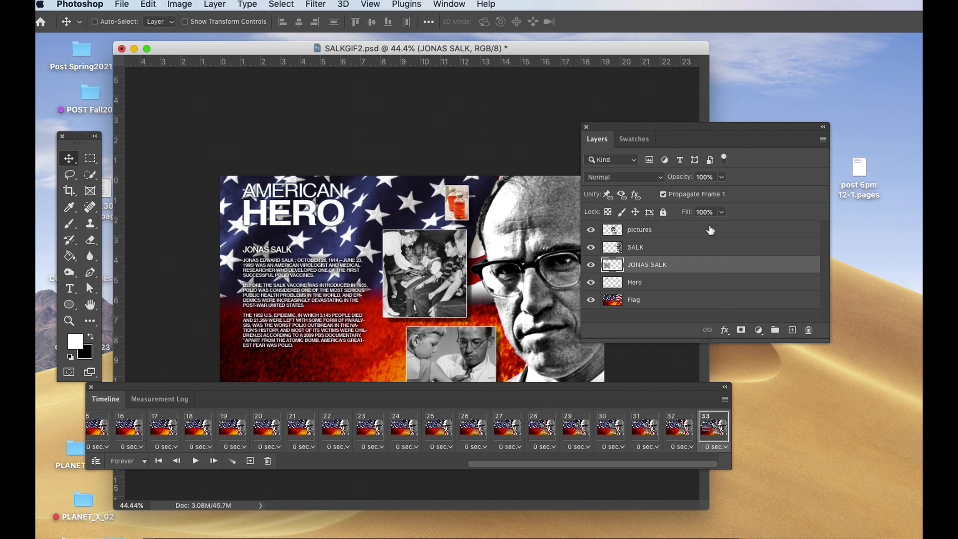
# Set the JONAS SALK layer's opacity to 0% in frame 33 and duplicate that frame.
pyautogui.click(723, 178)
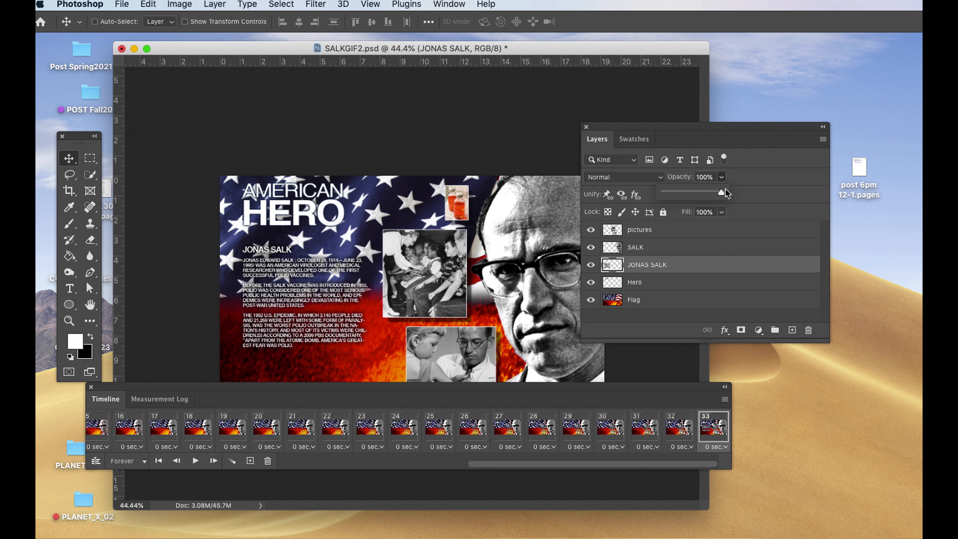
pyautogui.moveTo(724, 192); pyautogui.dragTo(651, 199)
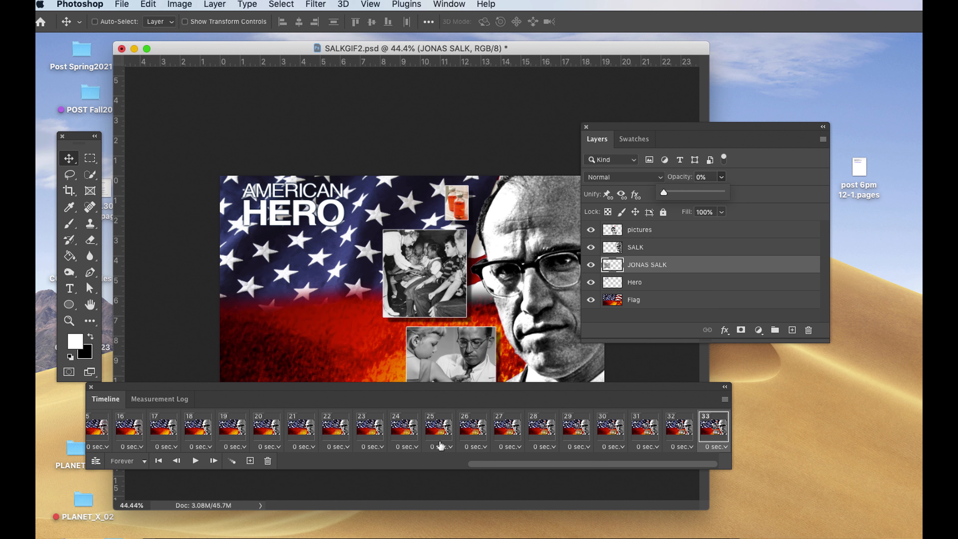
pyautogui.click(250, 461)
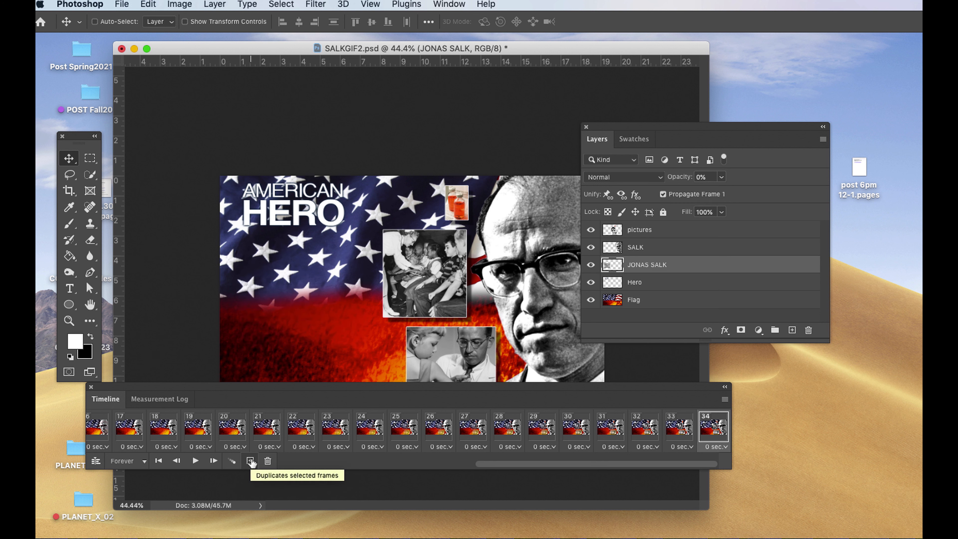
# Set the JONAS SALK layer's opacity to 100% in frame 34 and tween it with the previous frame, adding 15 frames.
pyautogui.click(721, 178)
pyautogui.moveTo(723, 194); pyautogui.dragTo(785, 194)
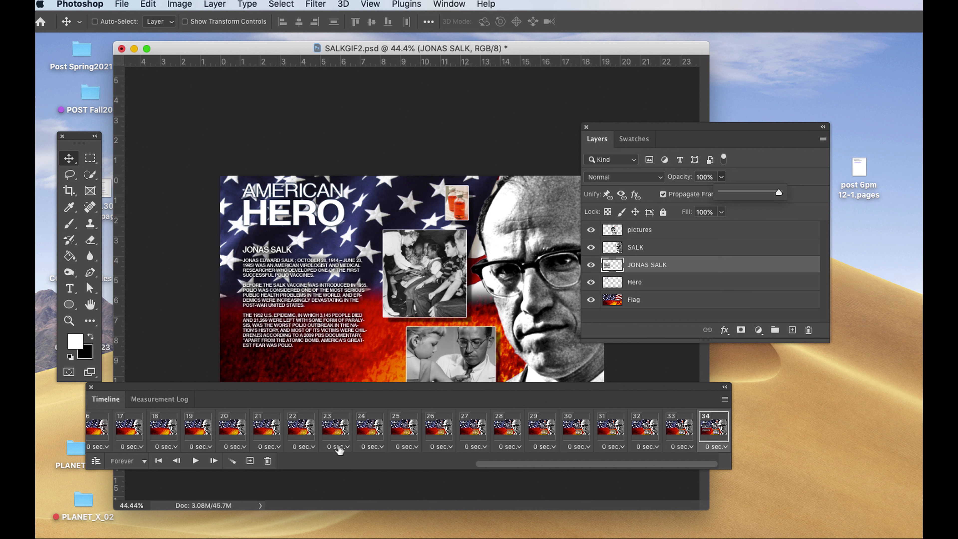
pyautogui.click(232, 460)
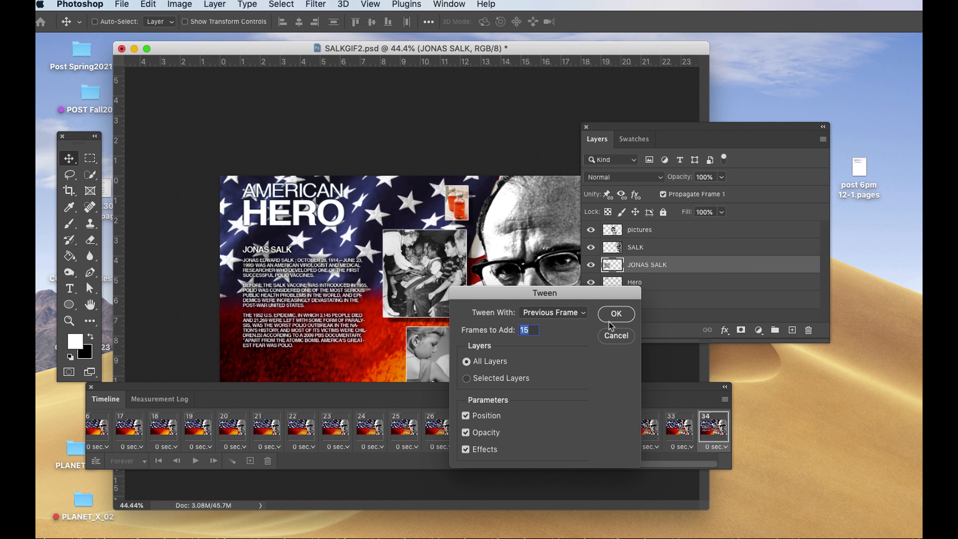
pyautogui.click(616, 313)
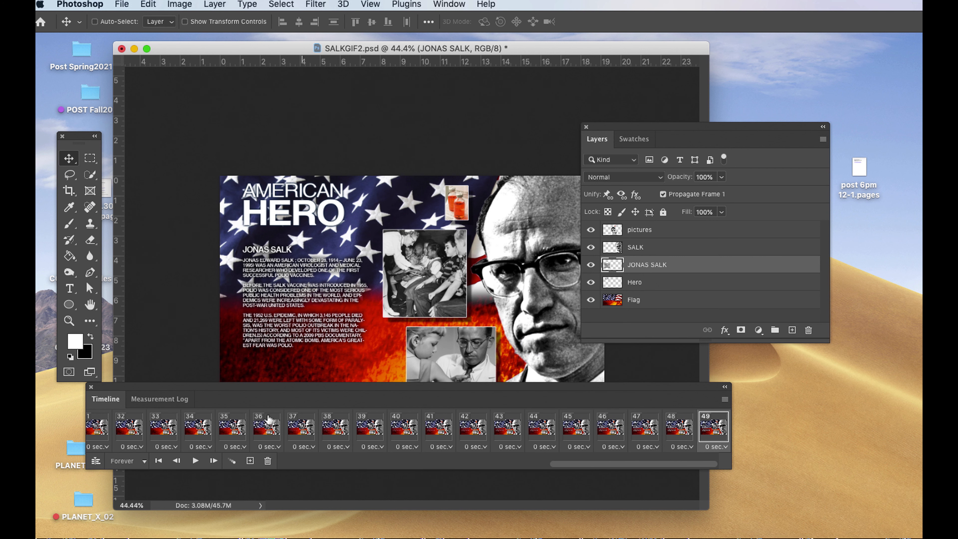
# Preview the animation including the text fade-in, select the last frame, 49, and move the timeline below the artwork.
pyautogui.click(195, 461)
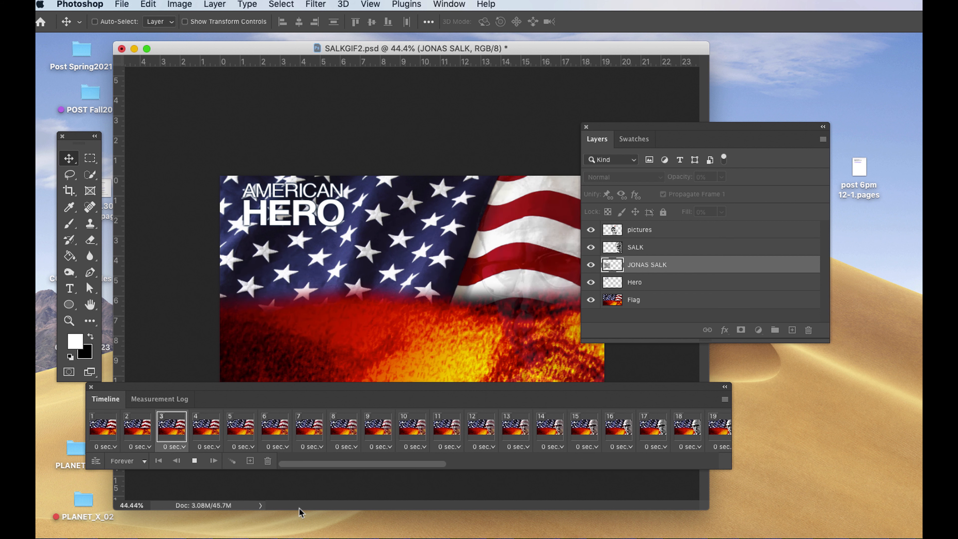
pyautogui.click(194, 460)
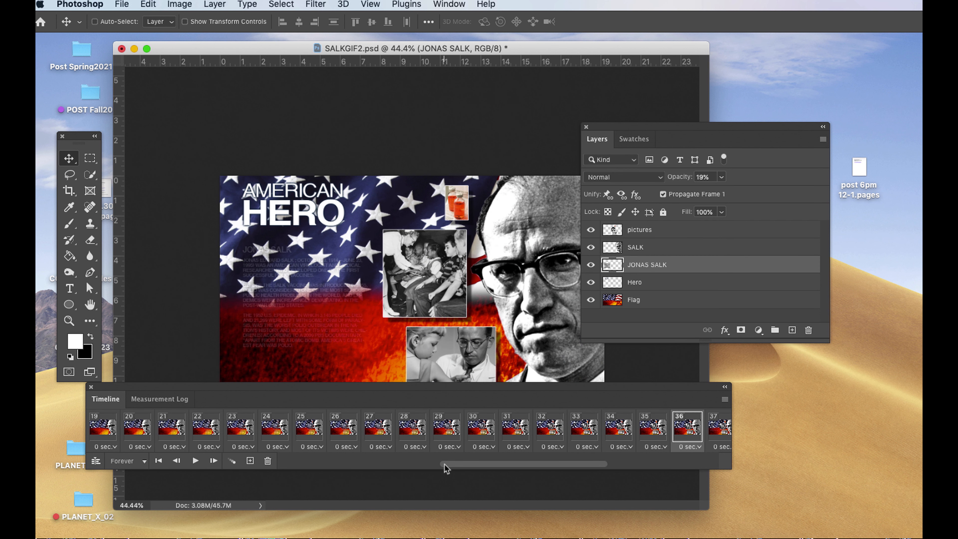
pyautogui.moveTo(507, 467); pyautogui.dragTo(604, 468)
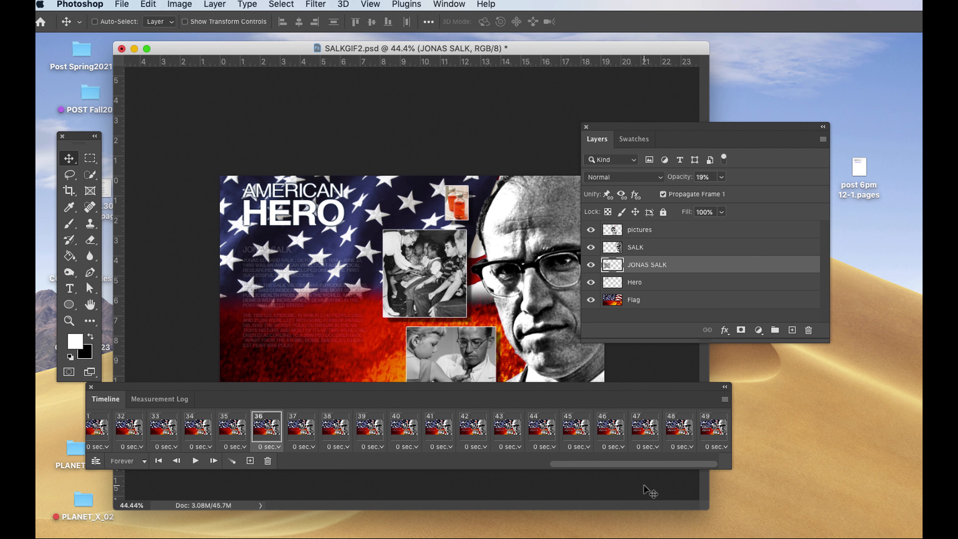
pyautogui.click(713, 440)
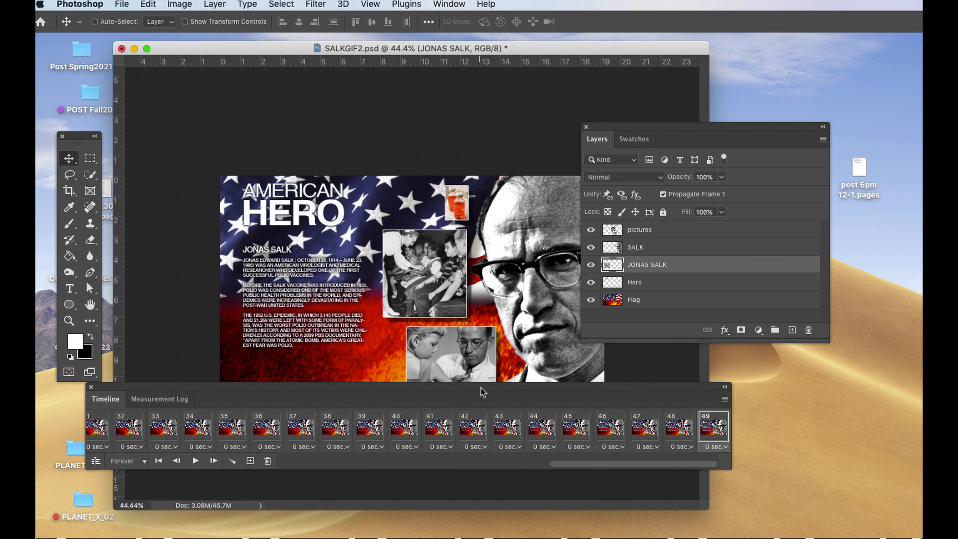
pyautogui.moveTo(479, 390); pyautogui.dragTo(449, 422)
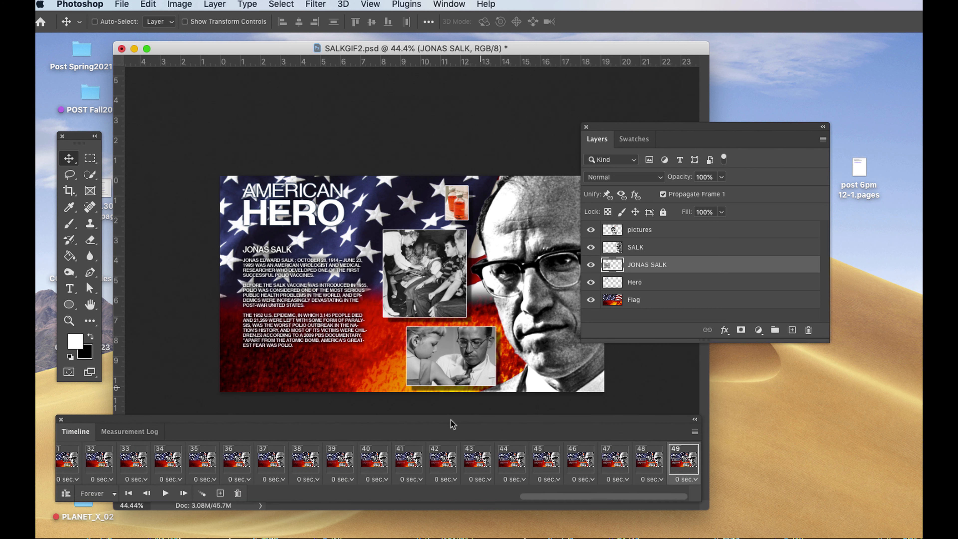
# Set the delay of the last frame, 49, to 3 seconds and play the animation to check the pause.
pyautogui.click(683, 479)
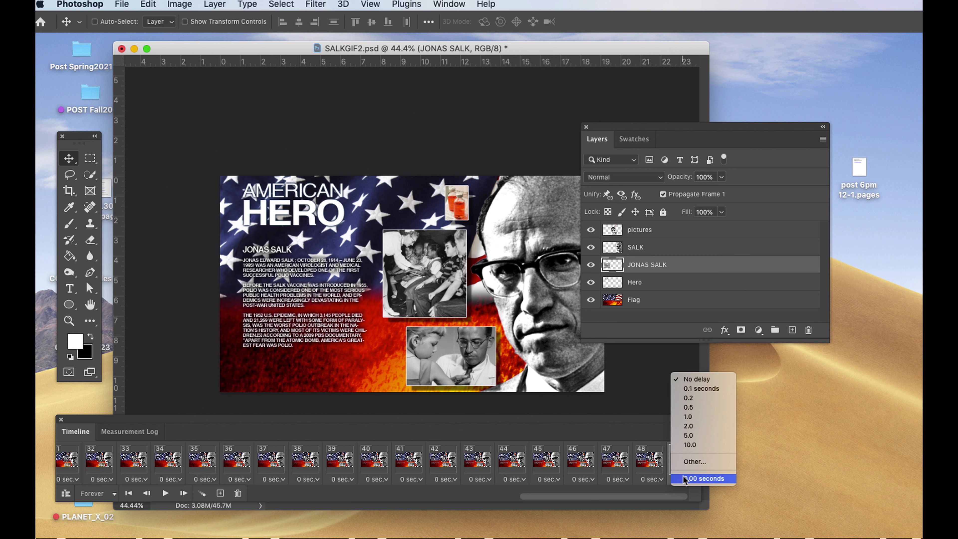
pyautogui.click(688, 461)
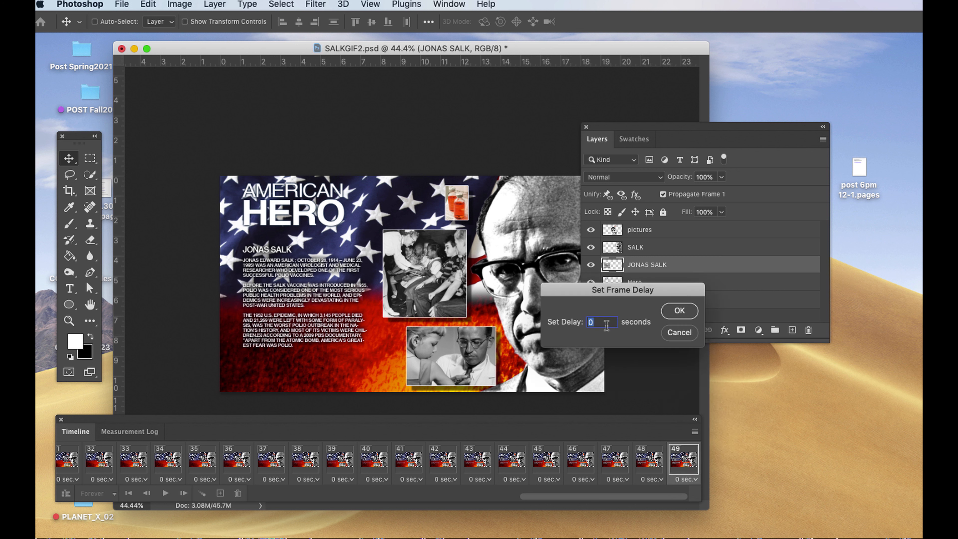
pyautogui.write('3')
pyautogui.click(675, 311)
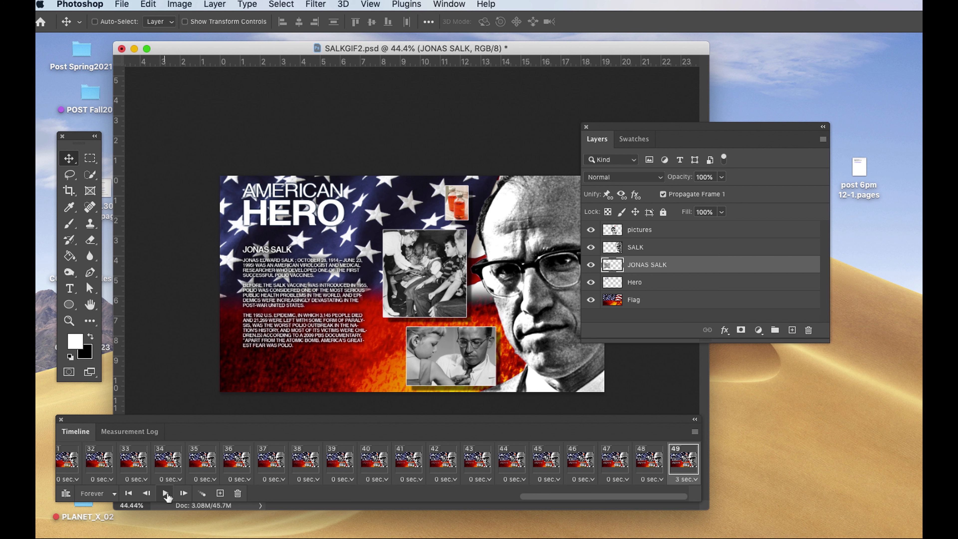
pyautogui.click(166, 493)
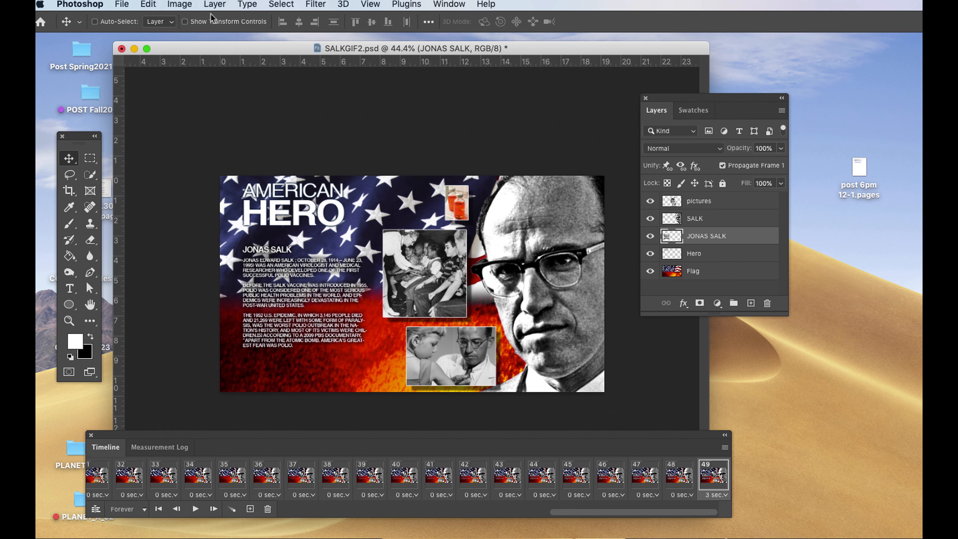
# Export the animation with Save for Web as a 256-color, forever-looping GIF named SALKGIF2.gif on the Desktop.
pyautogui.click(122, 4)
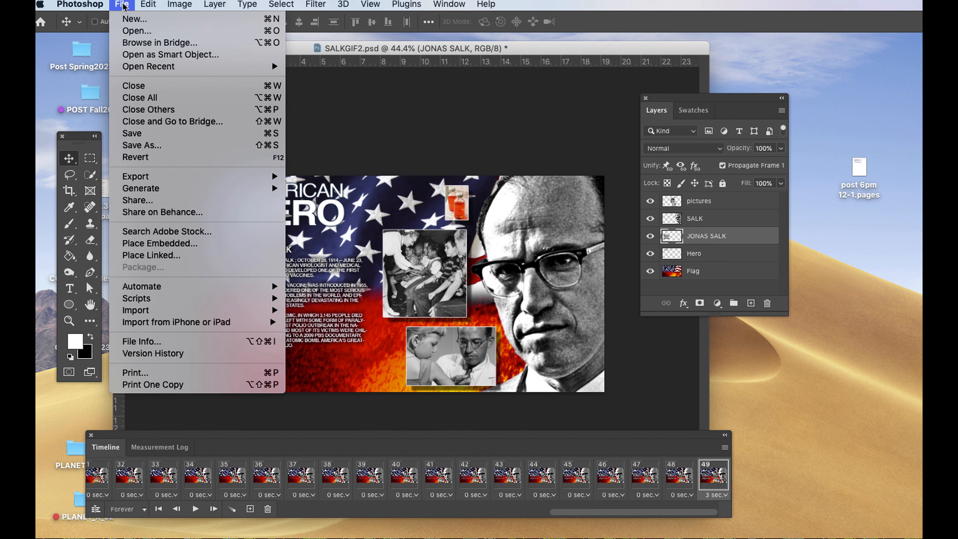
pyautogui.moveTo(139, 182)
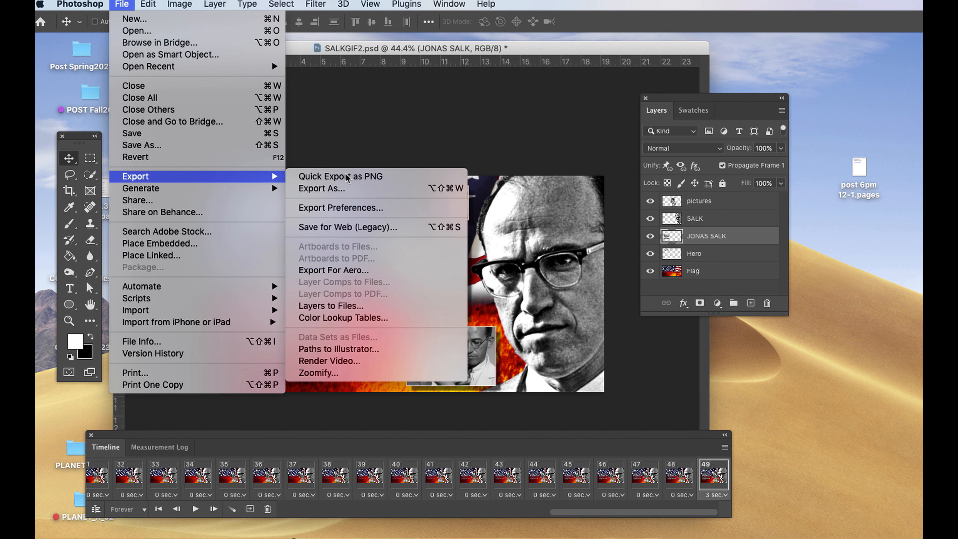
pyautogui.click(365, 227)
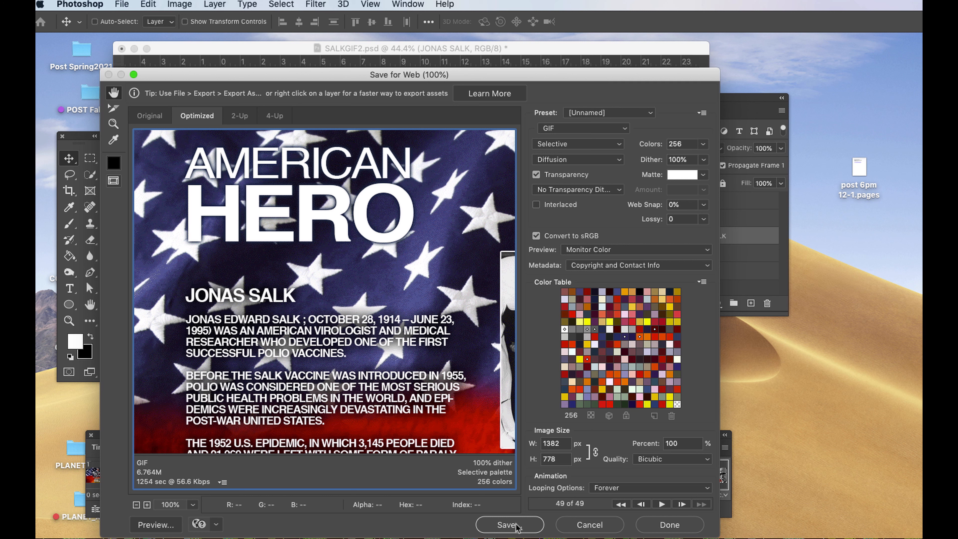
pyautogui.click(508, 524)
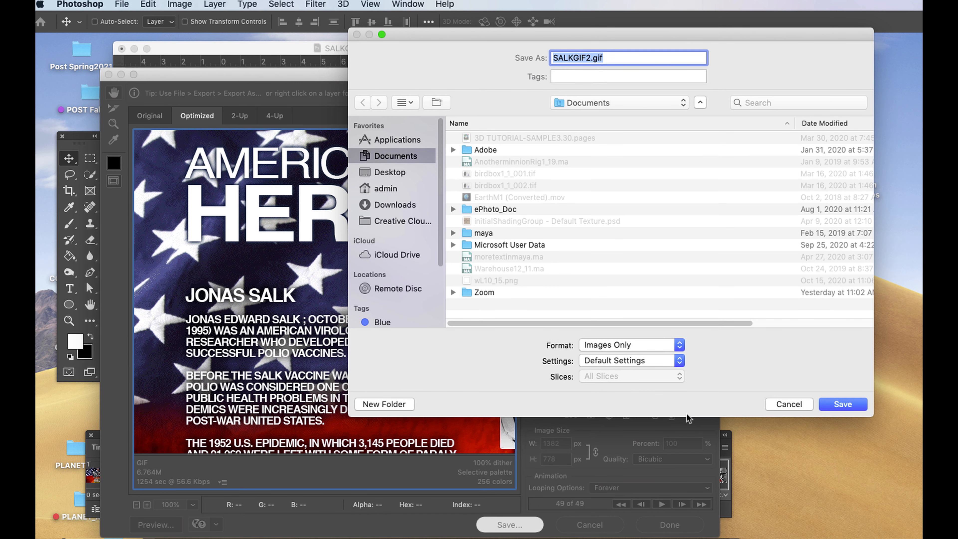
pyautogui.moveTo(745, 43); pyautogui.dragTo(584, 69)
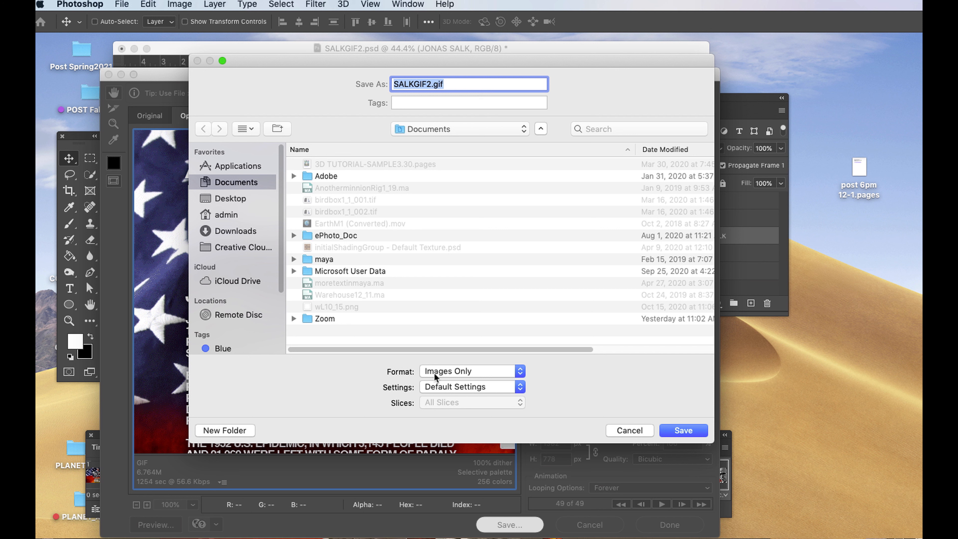
pyautogui.click(236, 200)
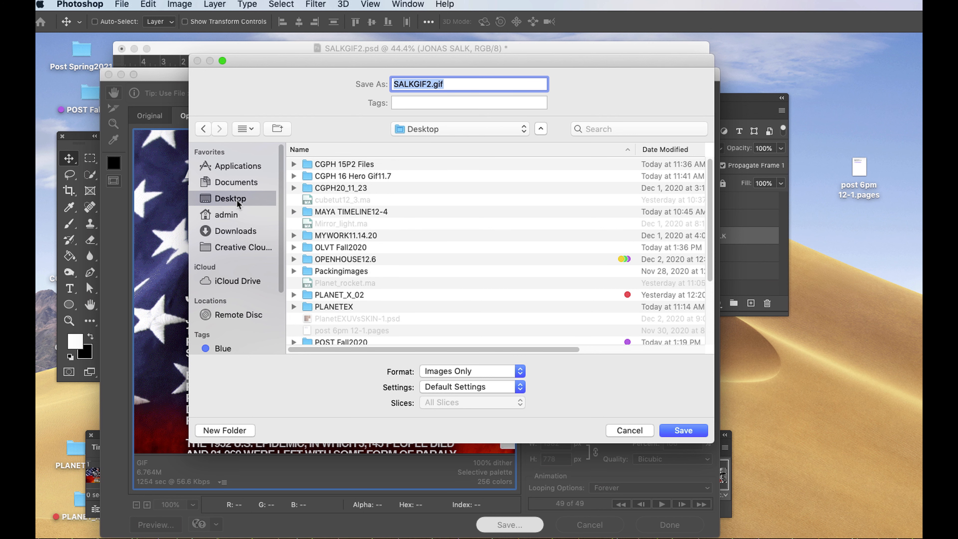
pyautogui.click(683, 430)
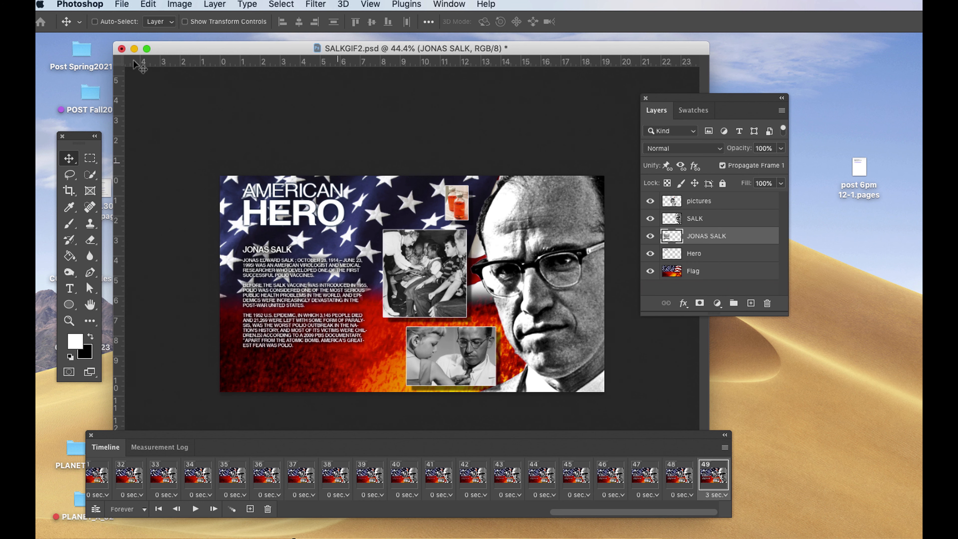
# Hide Photoshop to reach the desktop and open SALKGIF2.gif with an application from the Dock.
pyautogui.click(89, 5)
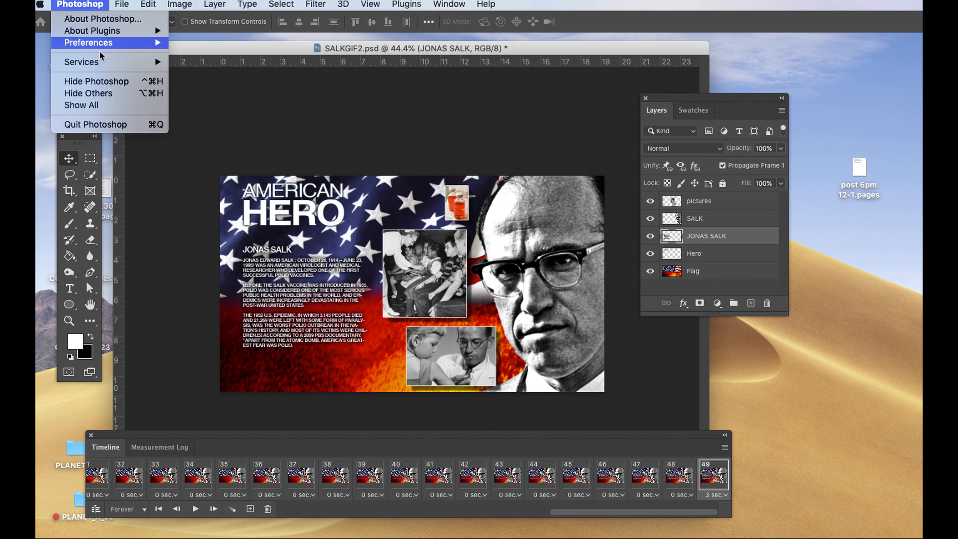
pyautogui.click(112, 80)
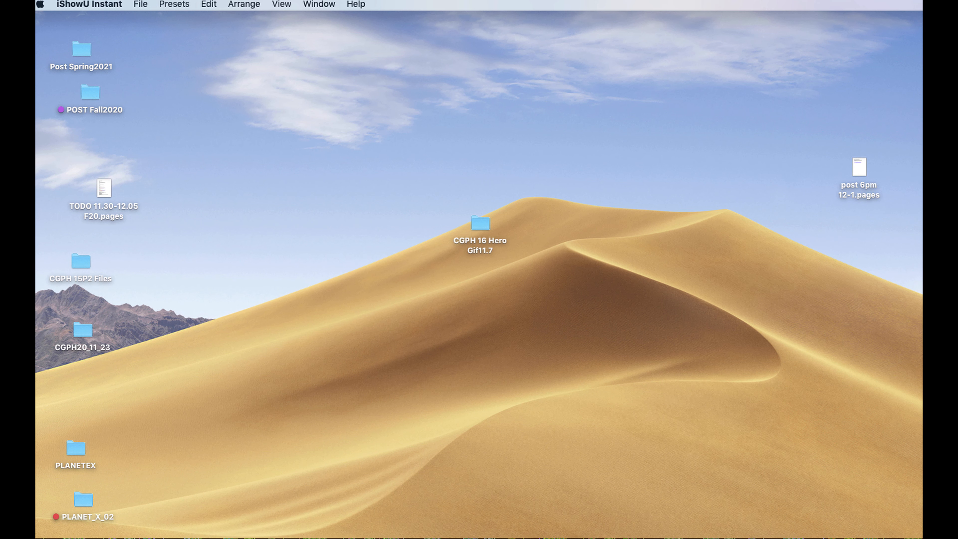
pyautogui.click(602, 273)
pyautogui.moveTo(603, 279); pyautogui.dragTo(387, 529)
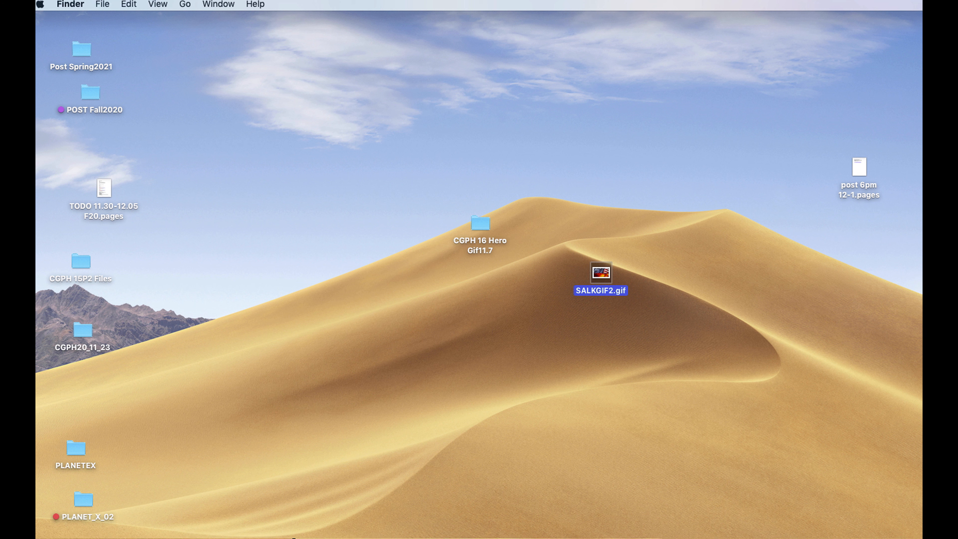